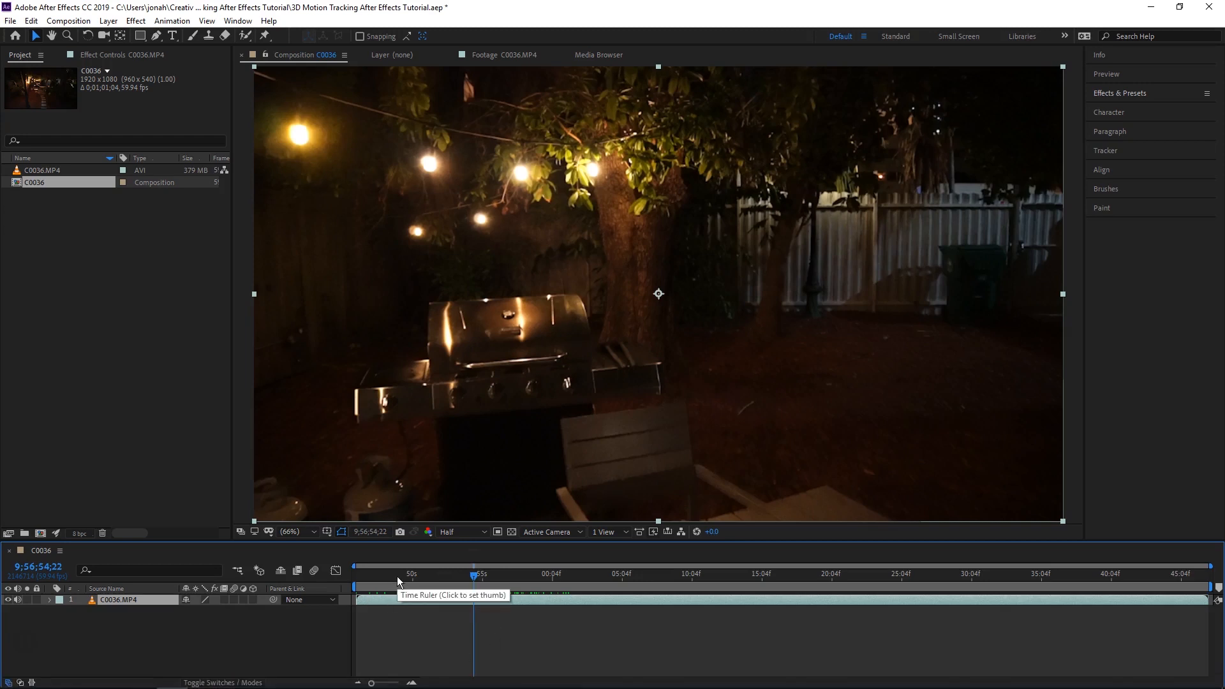
- Trim the C0036.MP4 layer's end to 9;56;54;22 and trim the composition to the shortened work area
key(alt+bracketright)
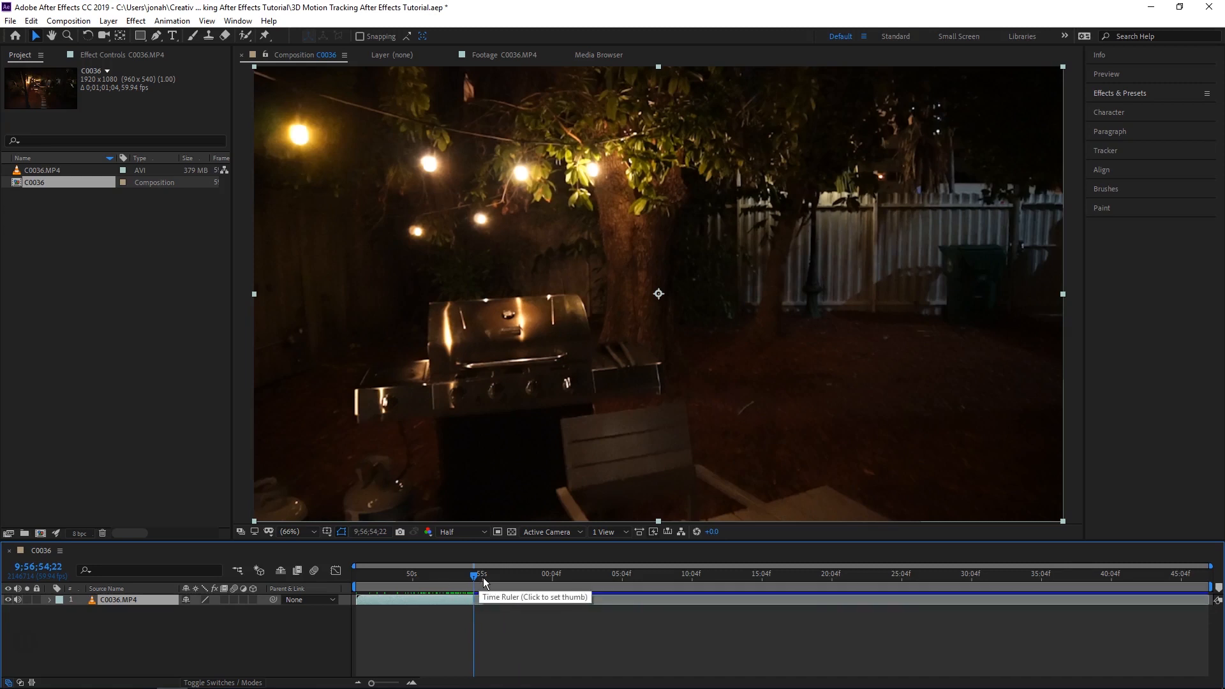
drag(474, 577, 356, 577)
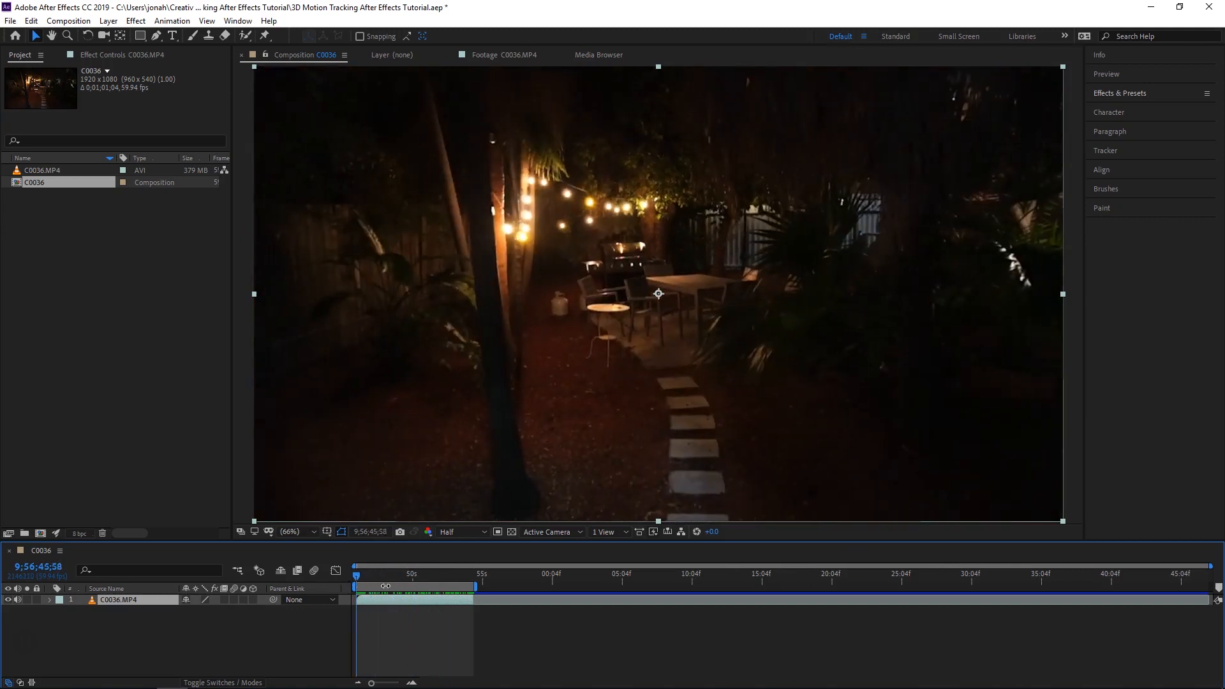
right_click(385, 586)
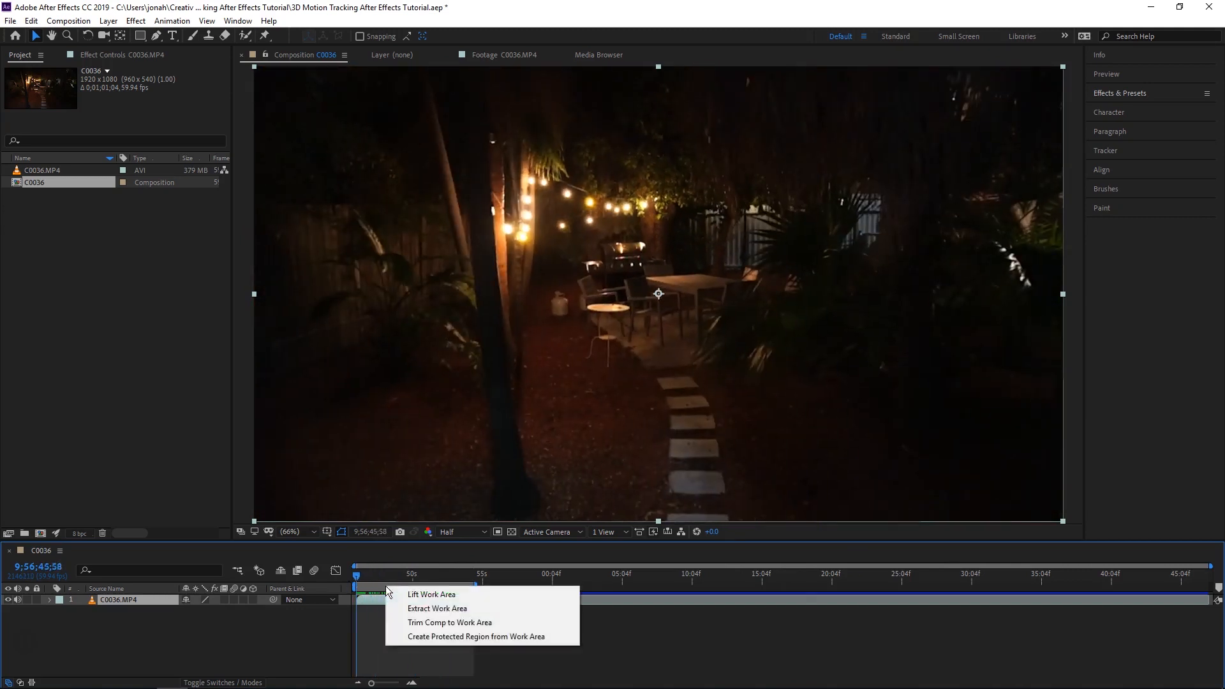
click(421, 623)
drag(485, 568, 312, 633)
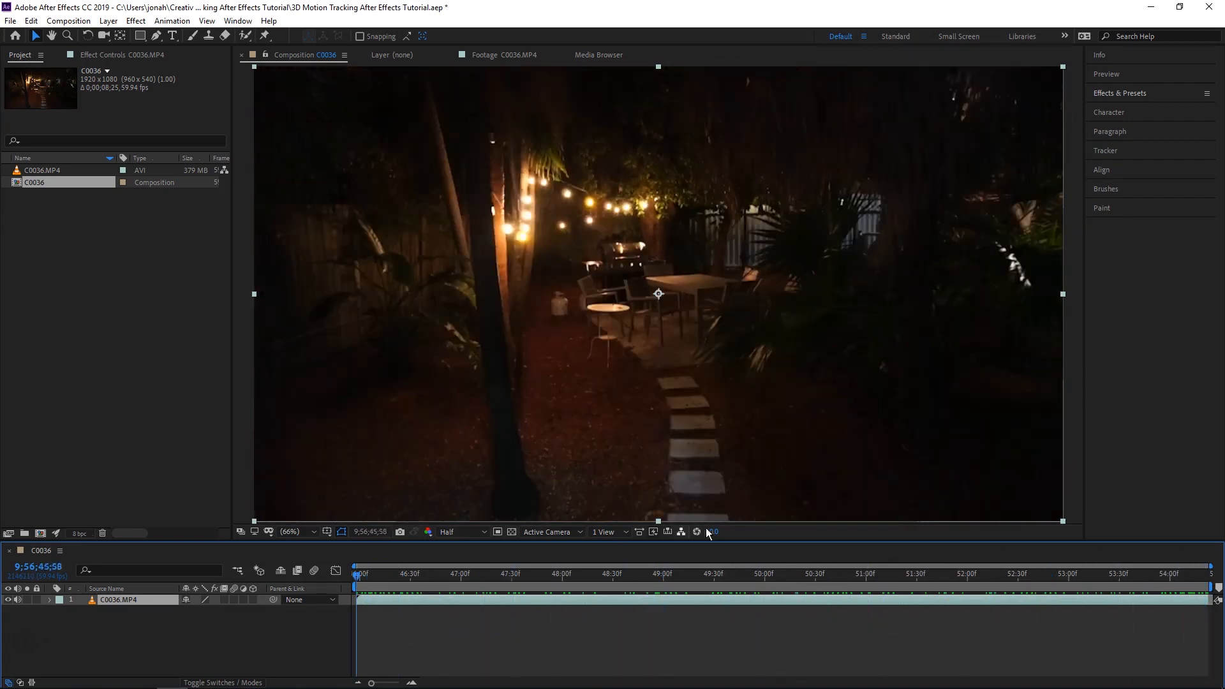
- Find the 3D Camera Tracker effect by searching "3d ca" and apply it to the C0036.MP4 layer
click(1127, 96)
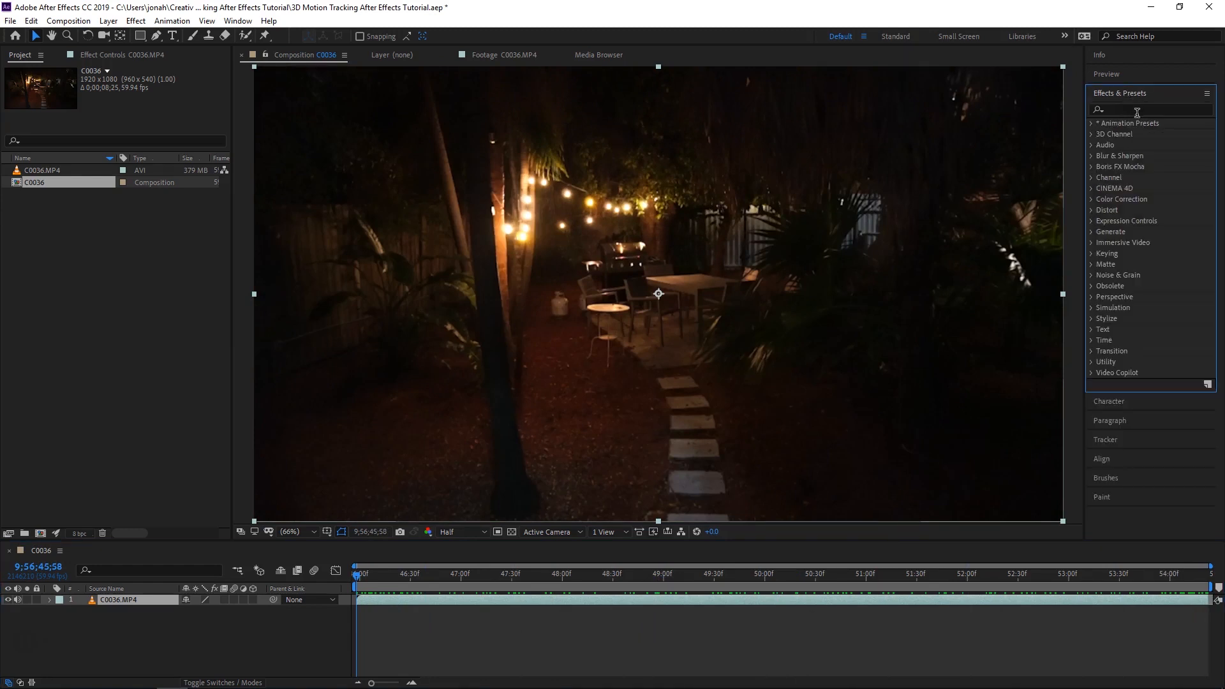
click(1141, 110)
text(3d ca)
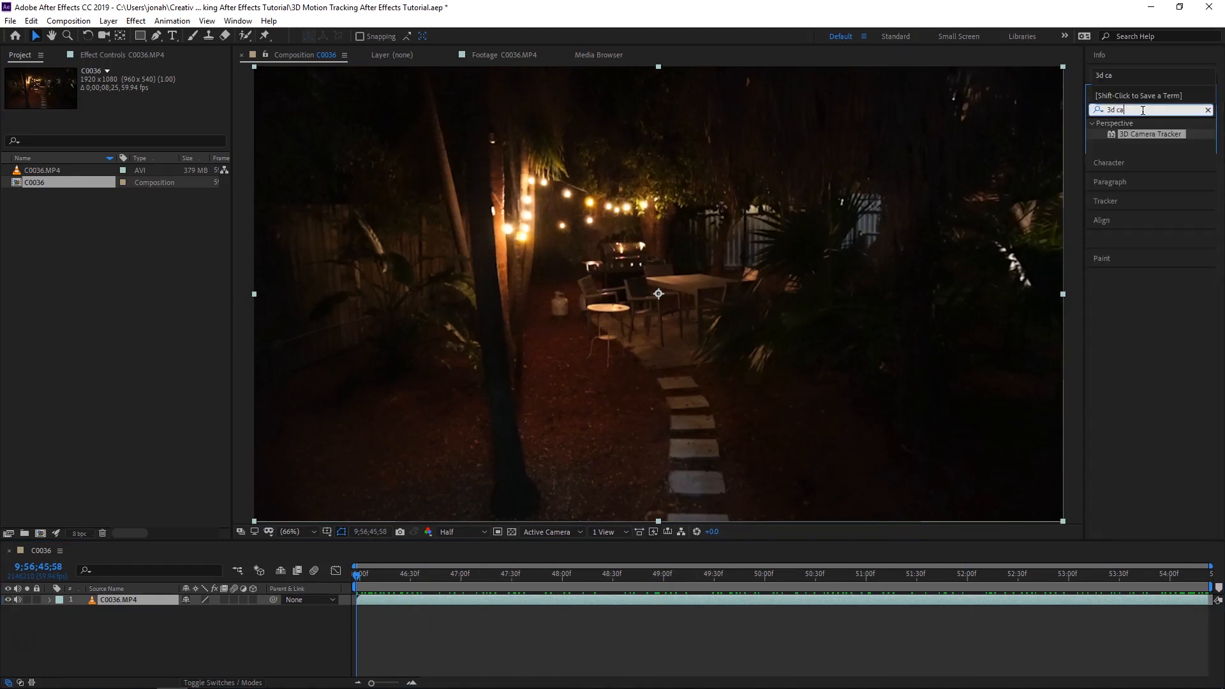
drag(1150, 134, 383, 601)
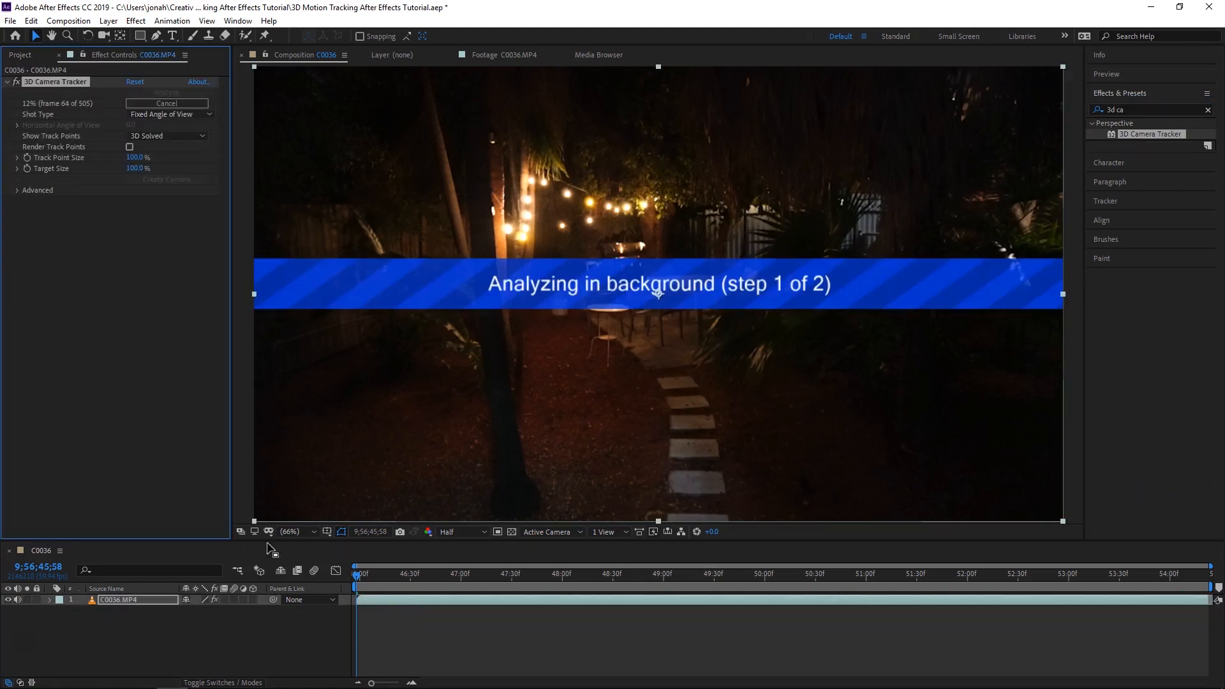
- Open the 3D Camera Tracker's advanced settings and turn on Detailed Analysis
drag(374, 578, 557, 626)
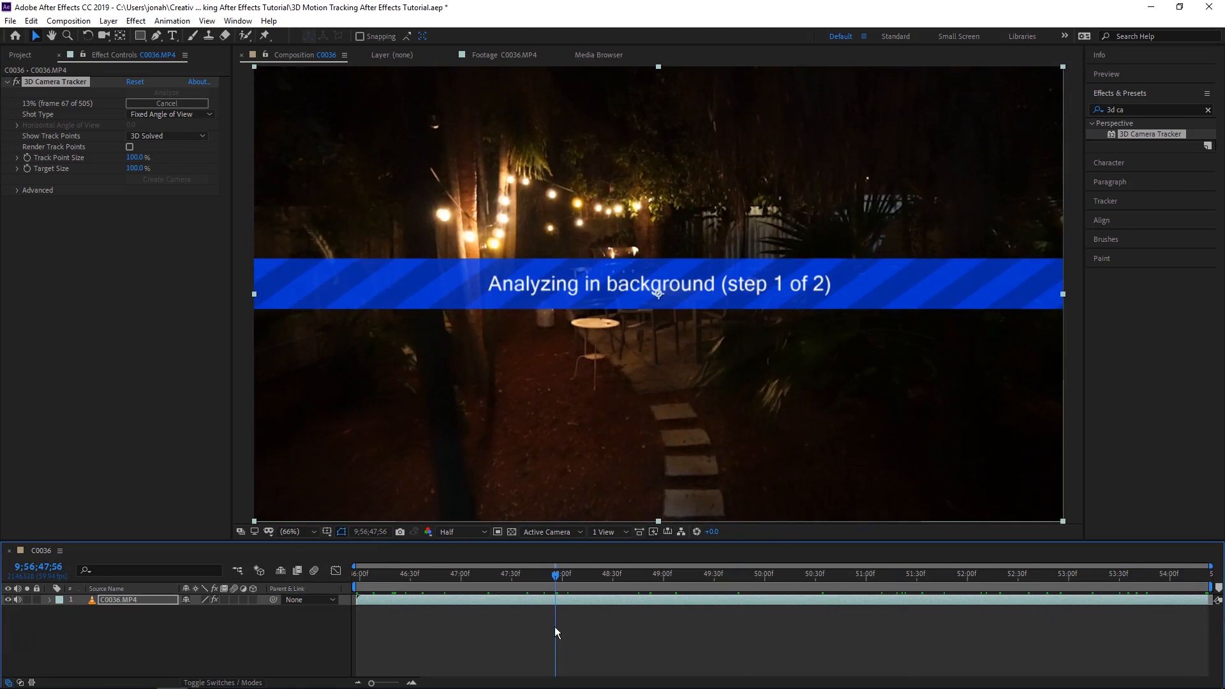
click(17, 190)
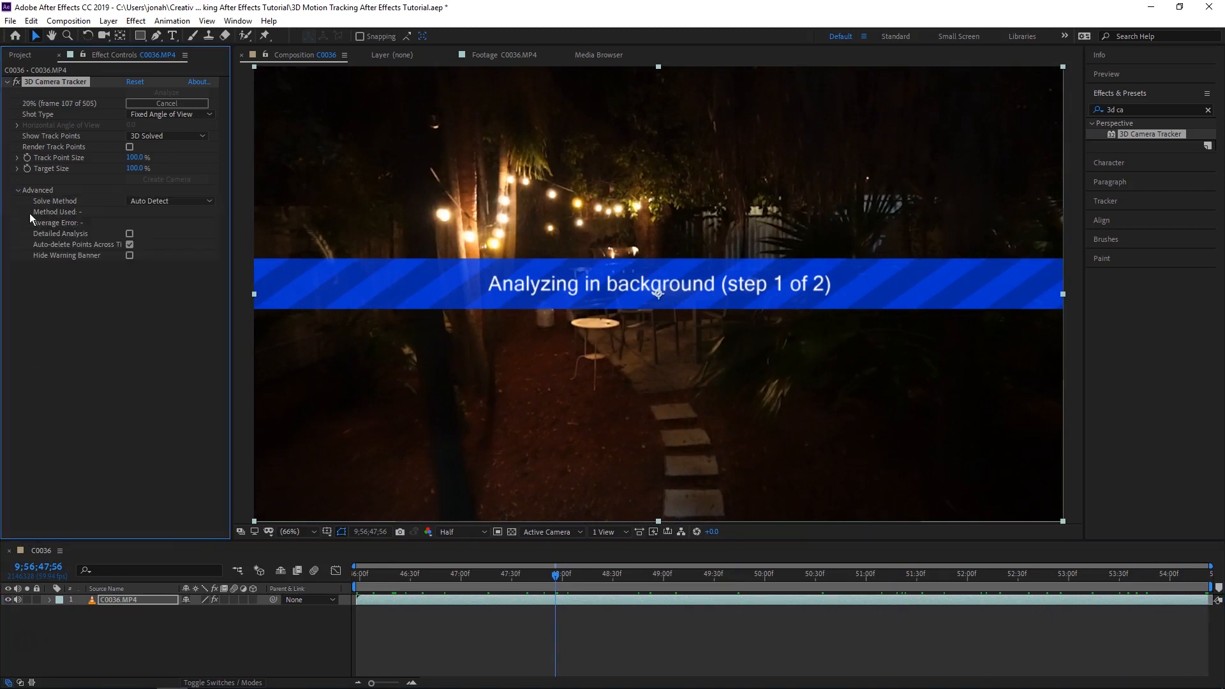
click(130, 233)
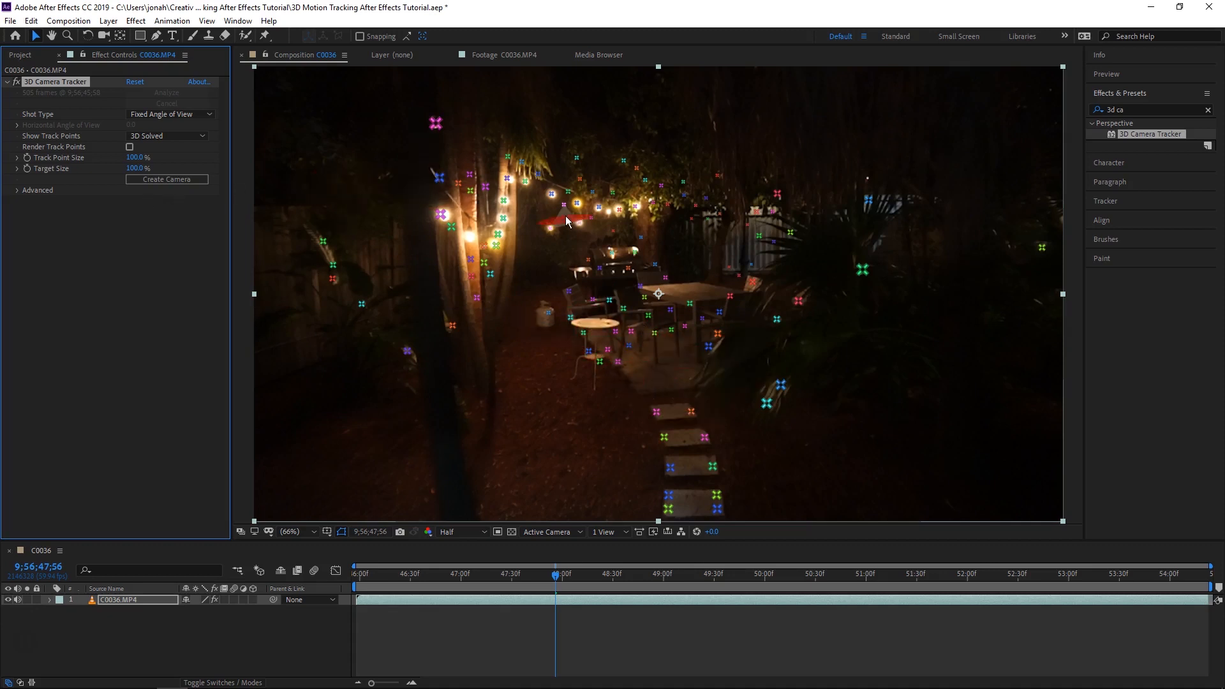
- Create a null and camera from the track point on the table's corner at 9;56;52;15
key(space)
key(ctrl+shift+h)
key(ctrl+shift+h)
key(ctrl+shift+h)
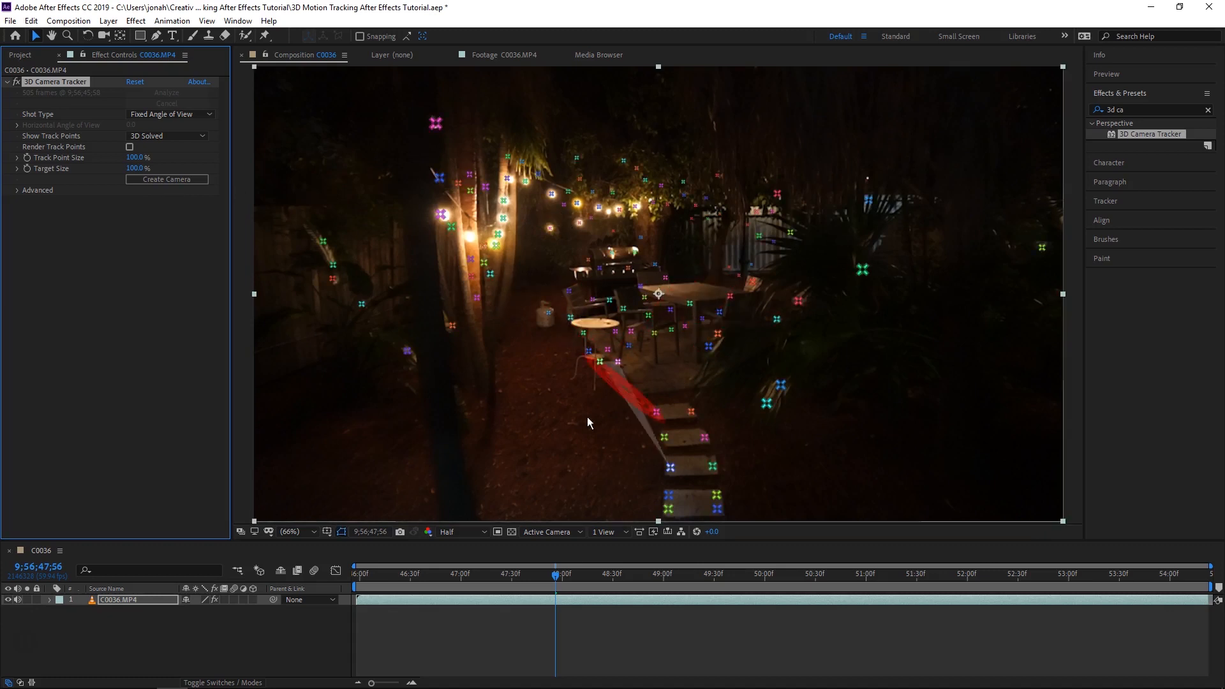
drag(557, 584, 814, 588)
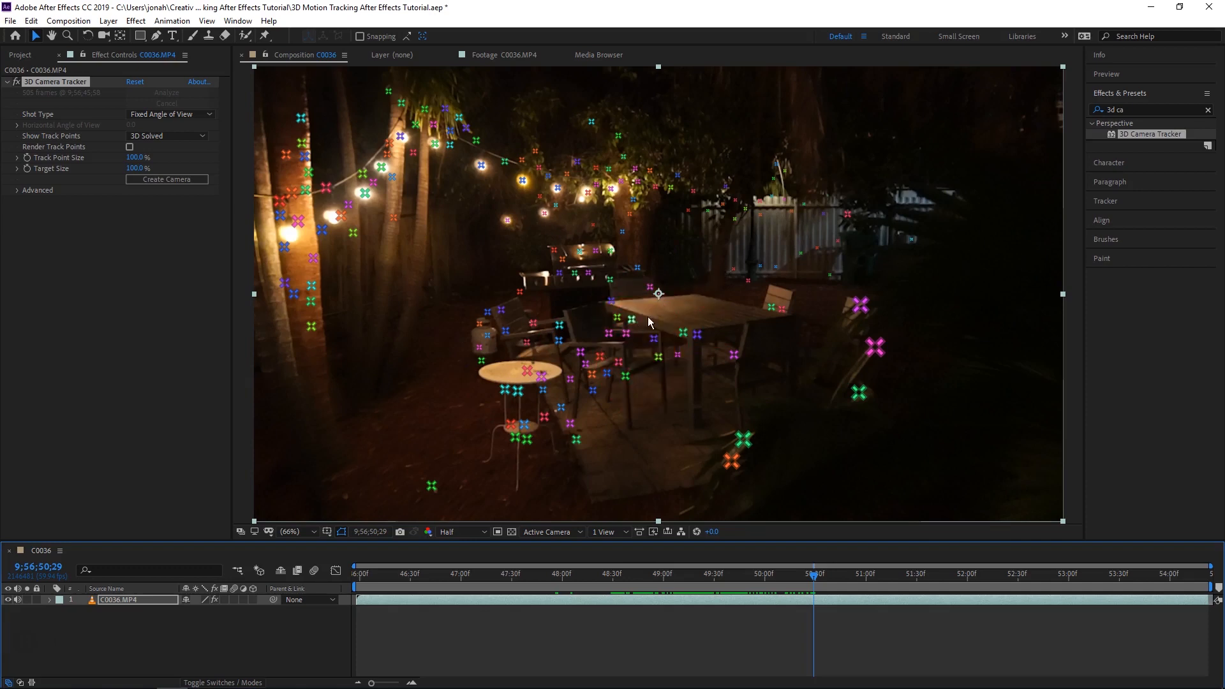
drag(822, 583, 993, 571)
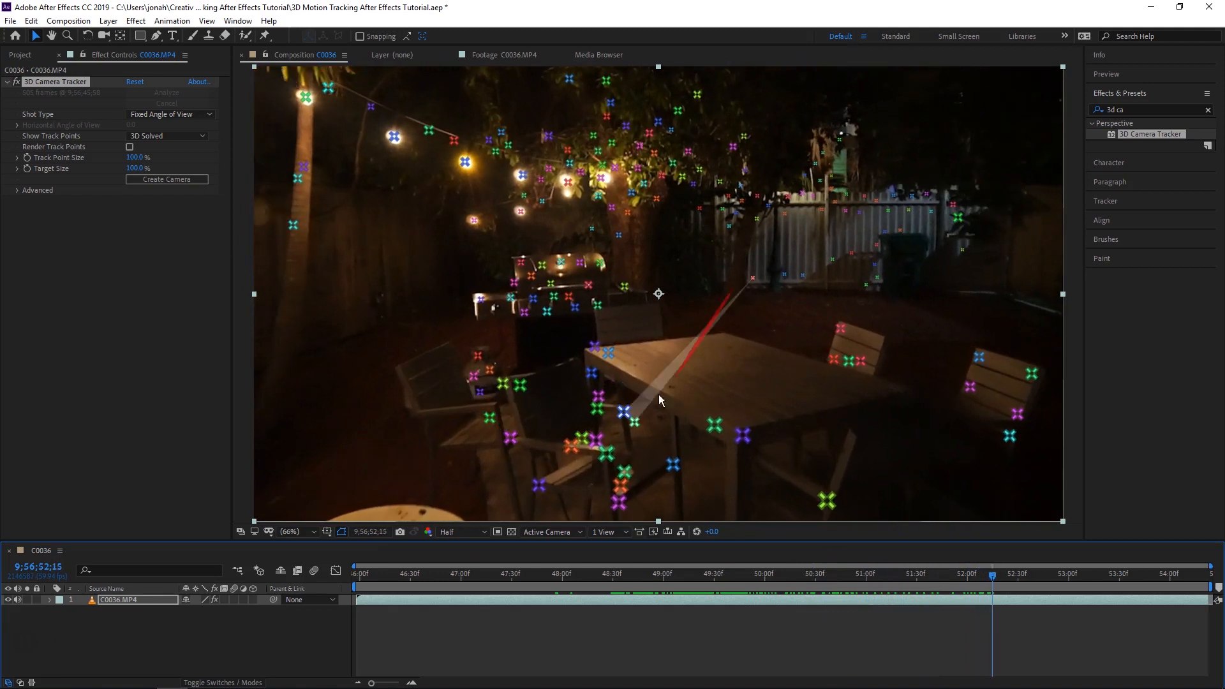
click(607, 350)
right_click(607, 352)
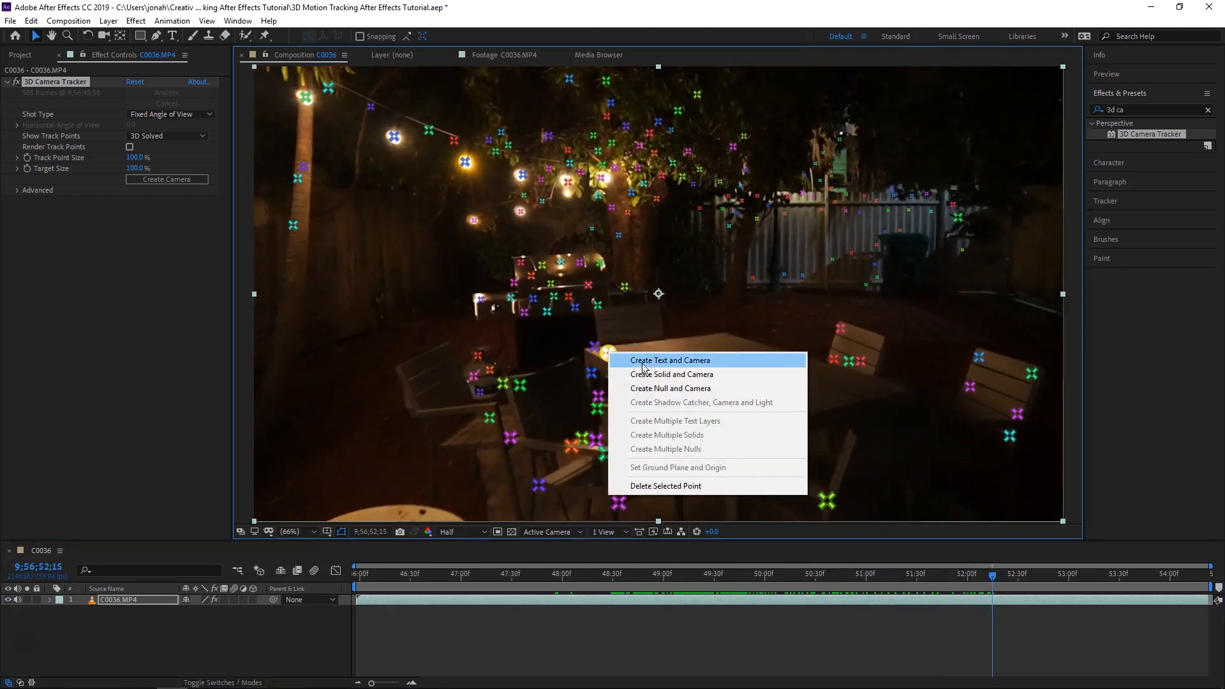
click(677, 390)
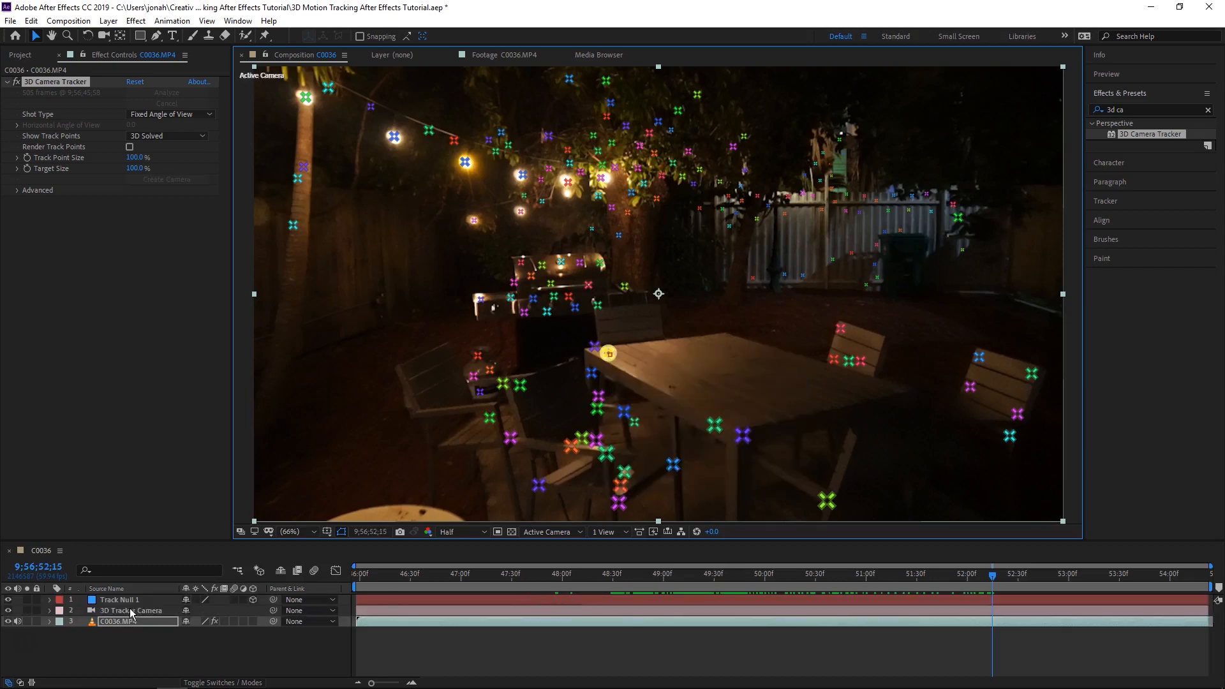
- Check how Track Null 1 follows the table through the shot and show its Position property
click(131, 612)
drag(595, 576, 1108, 608)
click(117, 600)
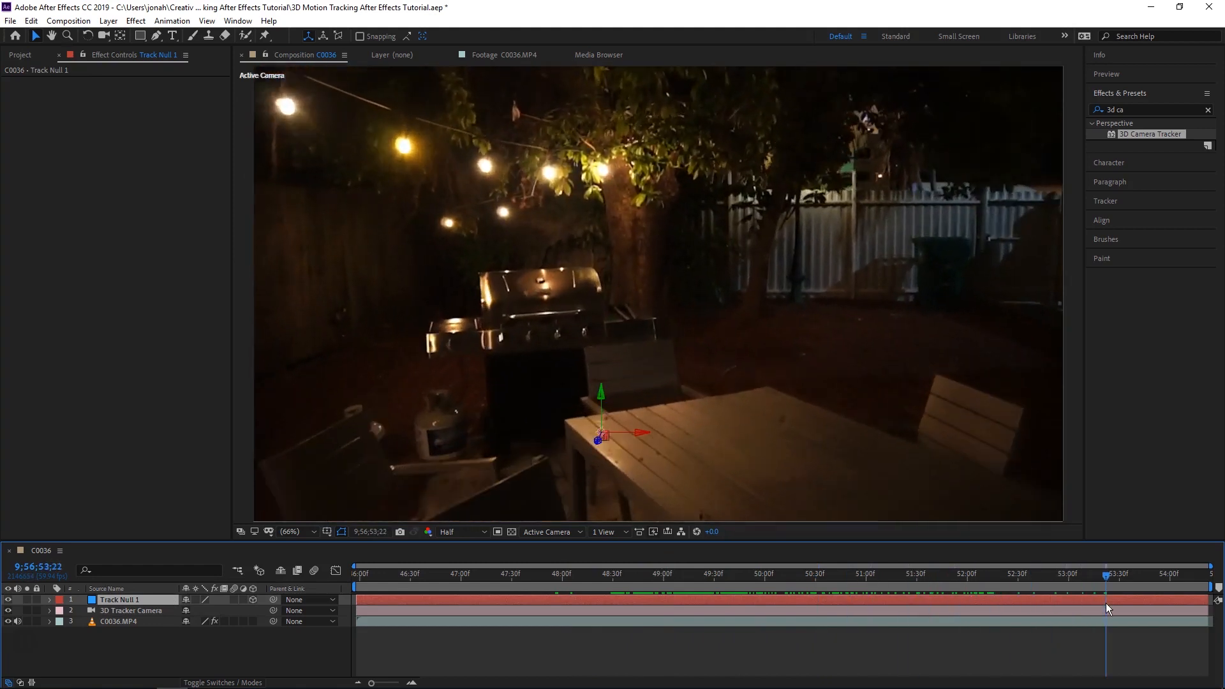
click(780, 635)
click(128, 600)
key(p)
drag(1104, 578, 997, 580)
- Switch to File Explorer and add trump.gif from the 3D Motion Tracking After Effects Tutorial folder above Track Null 1 in the composition
key(alt+Tab)
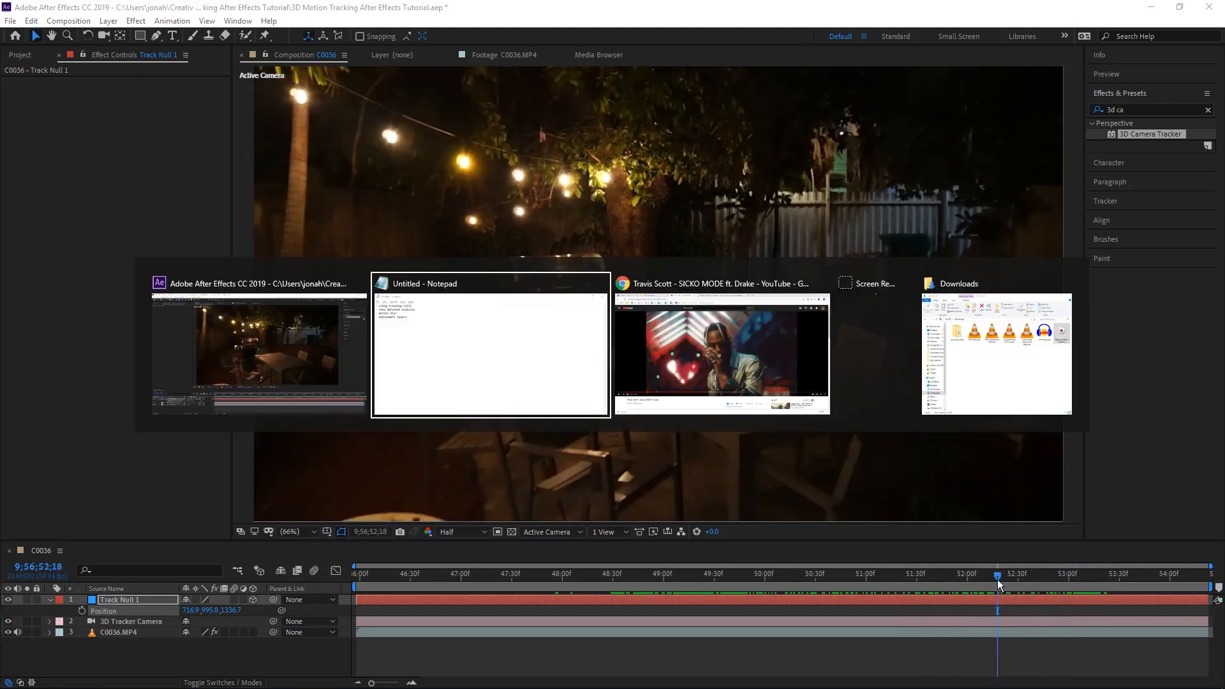
key(alt+Tab)
key(alt+Tab)
key(alt+Tab)
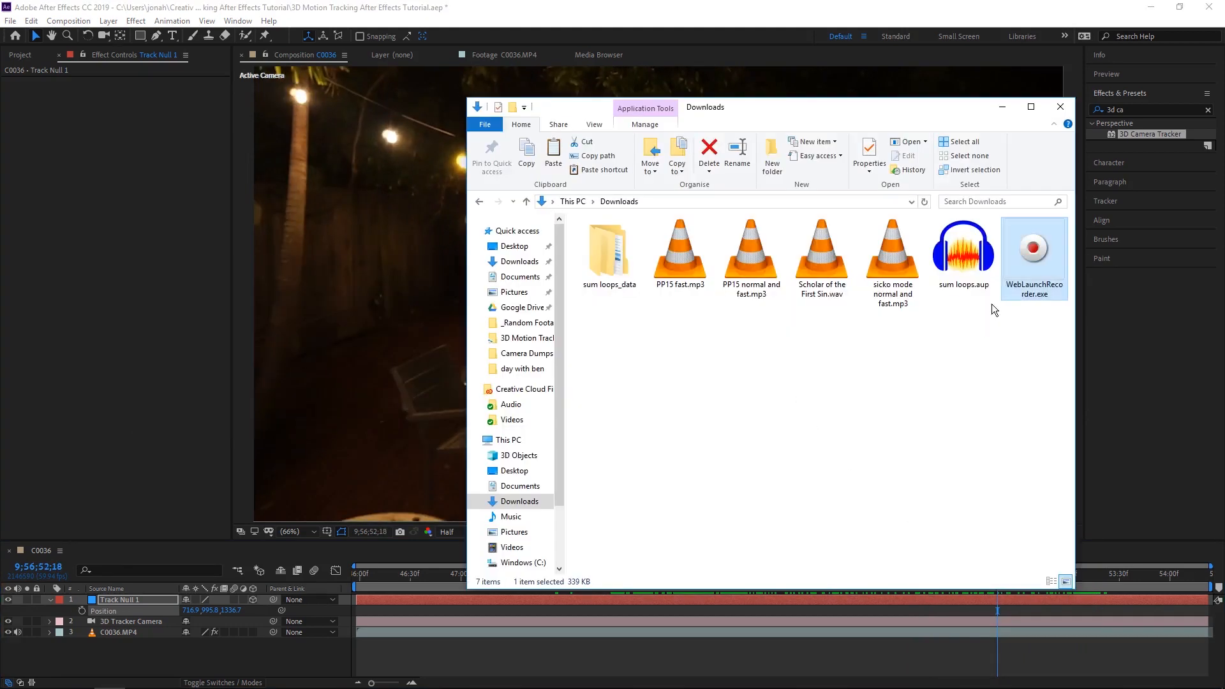
click(512, 420)
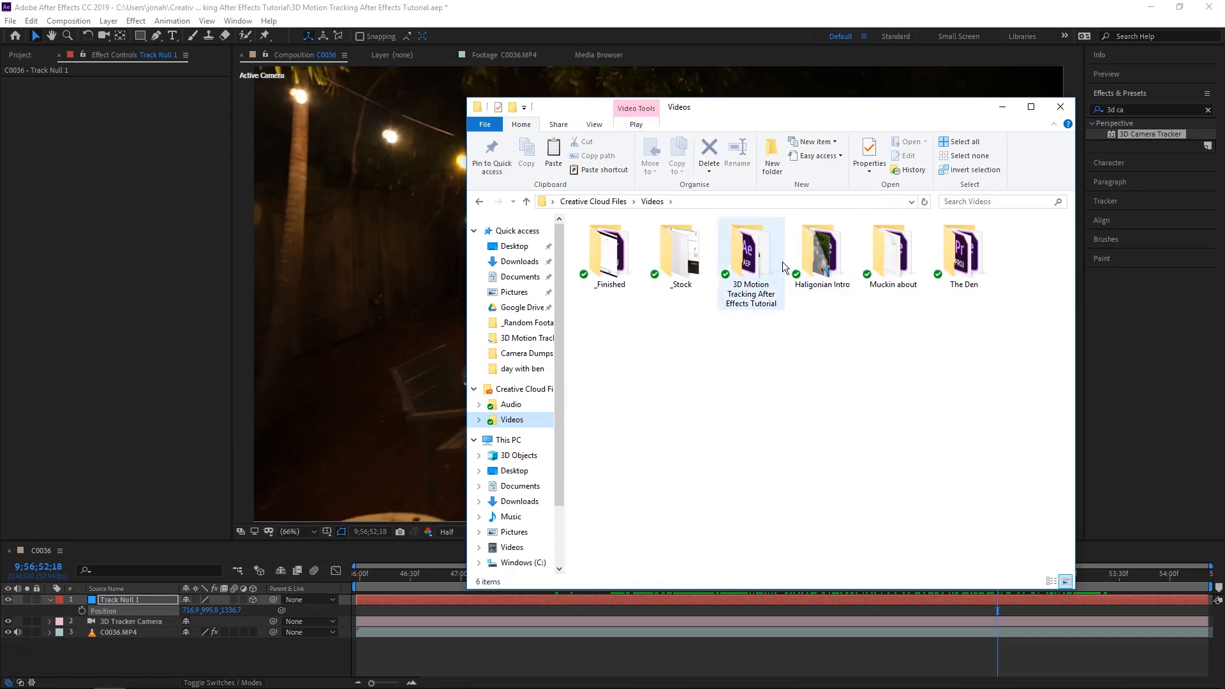
double_click(766, 249)
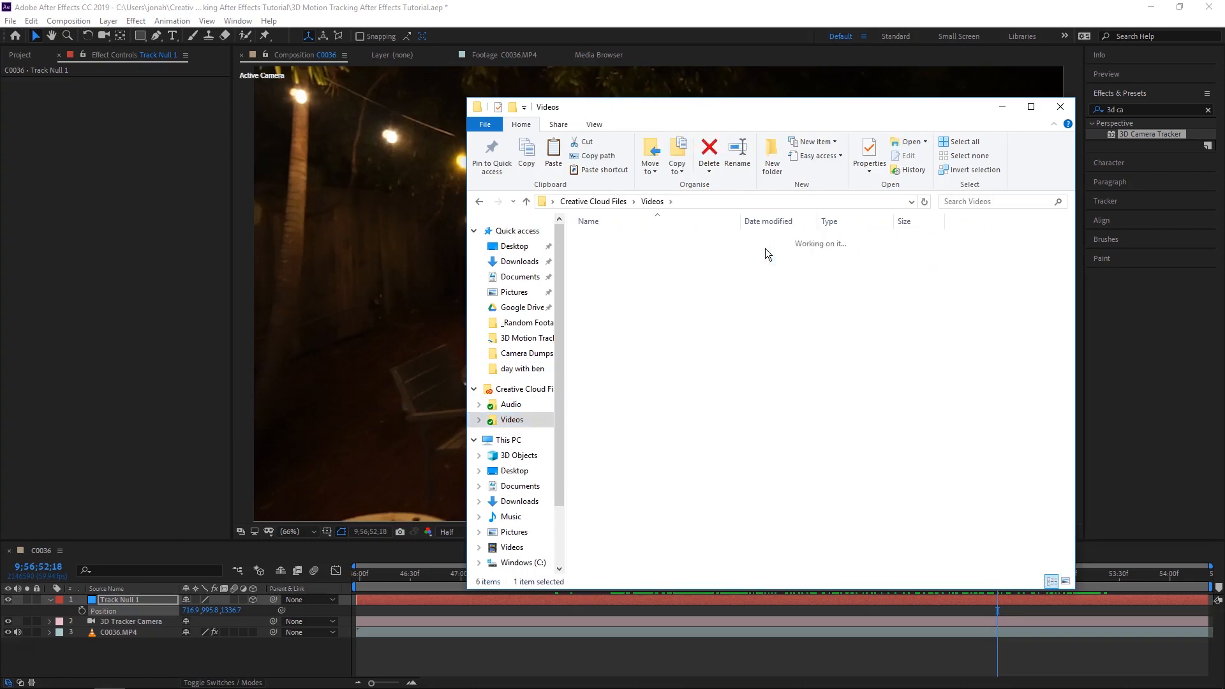
drag(606, 280, 848, 599)
click(1006, 107)
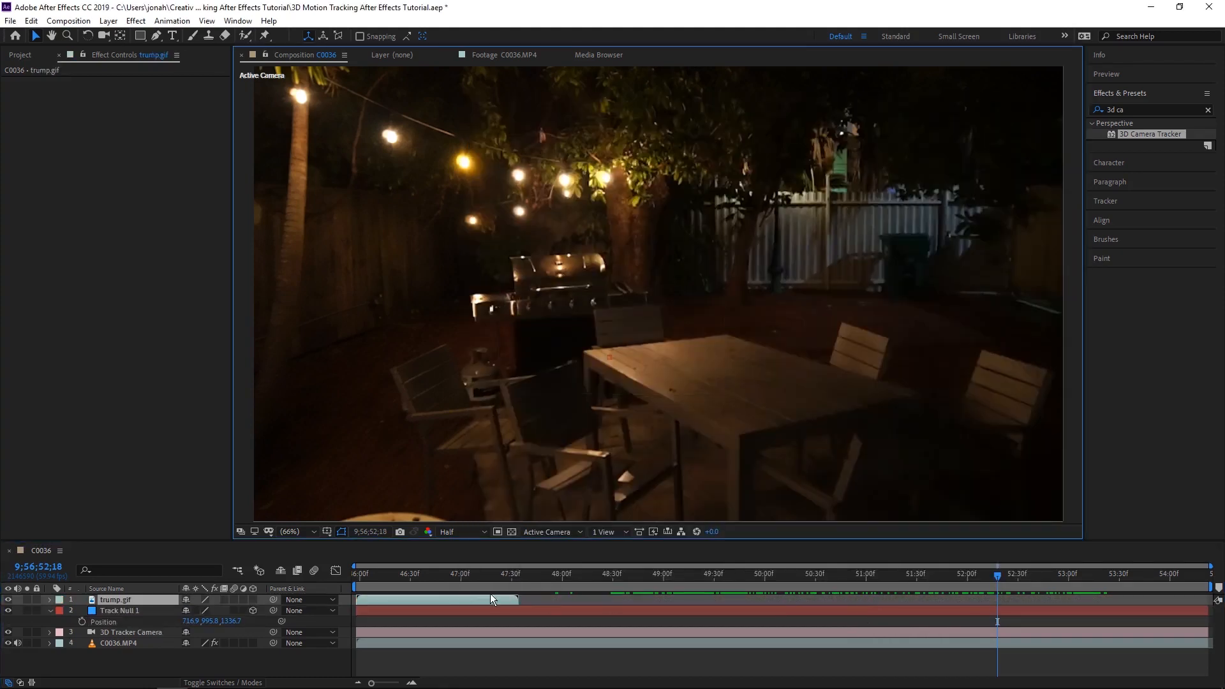
- Enable time remapping on trump.gif and extend the layer to the end of the composition
drag(489, 576, 478, 600)
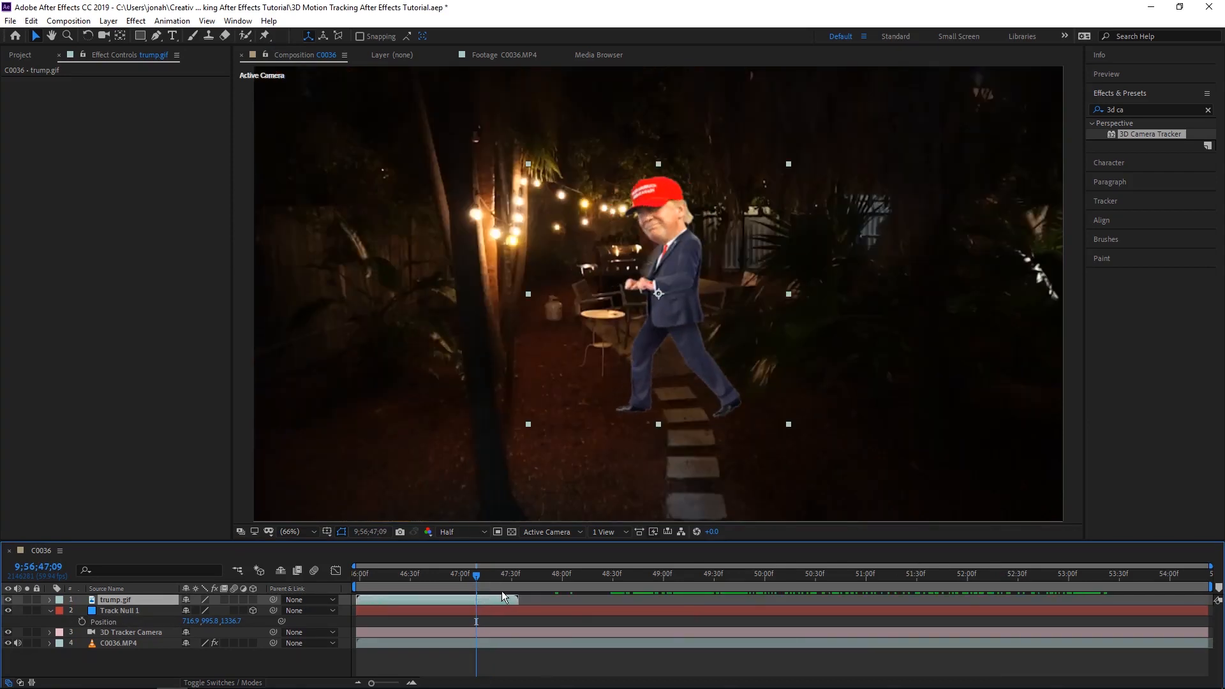
key(ctrl+alt+t)
drag(517, 600, 1206, 598)
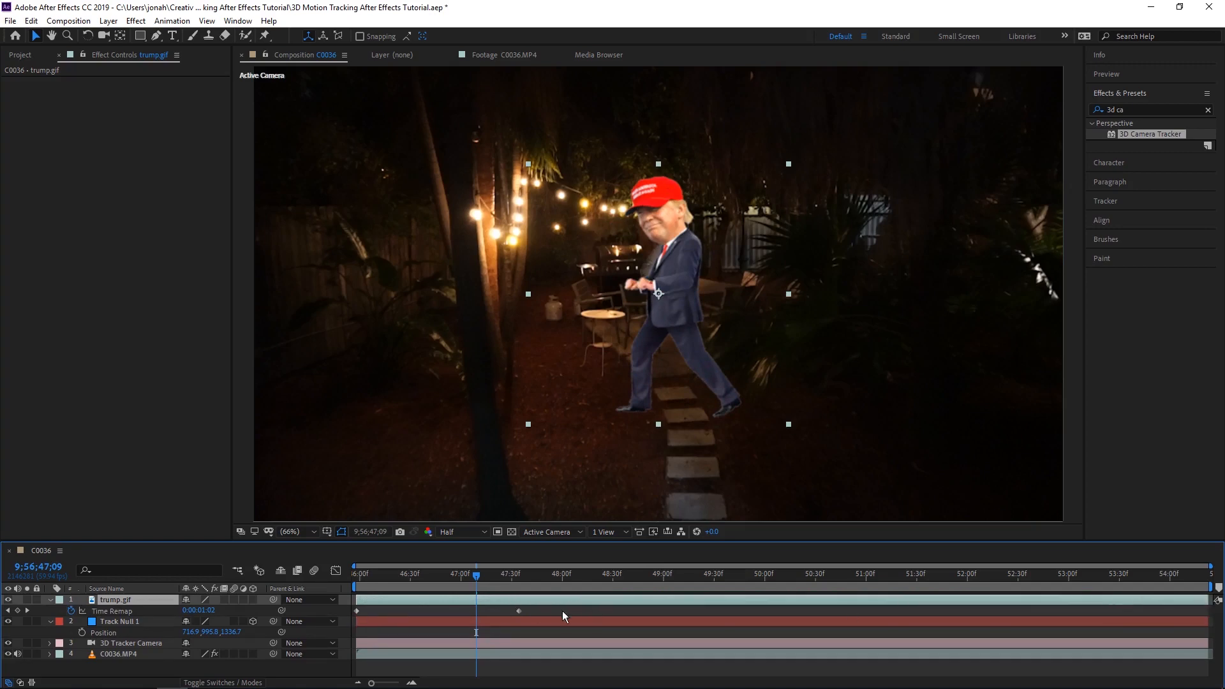
- Loop trump.gif by pasting its Time Remap keyframes at 9;56;49;16, at 9;56;52;10 and at the composition's end
drag(618, 577, 989, 570)
key(ctrl+v)
key(ctrl+v)
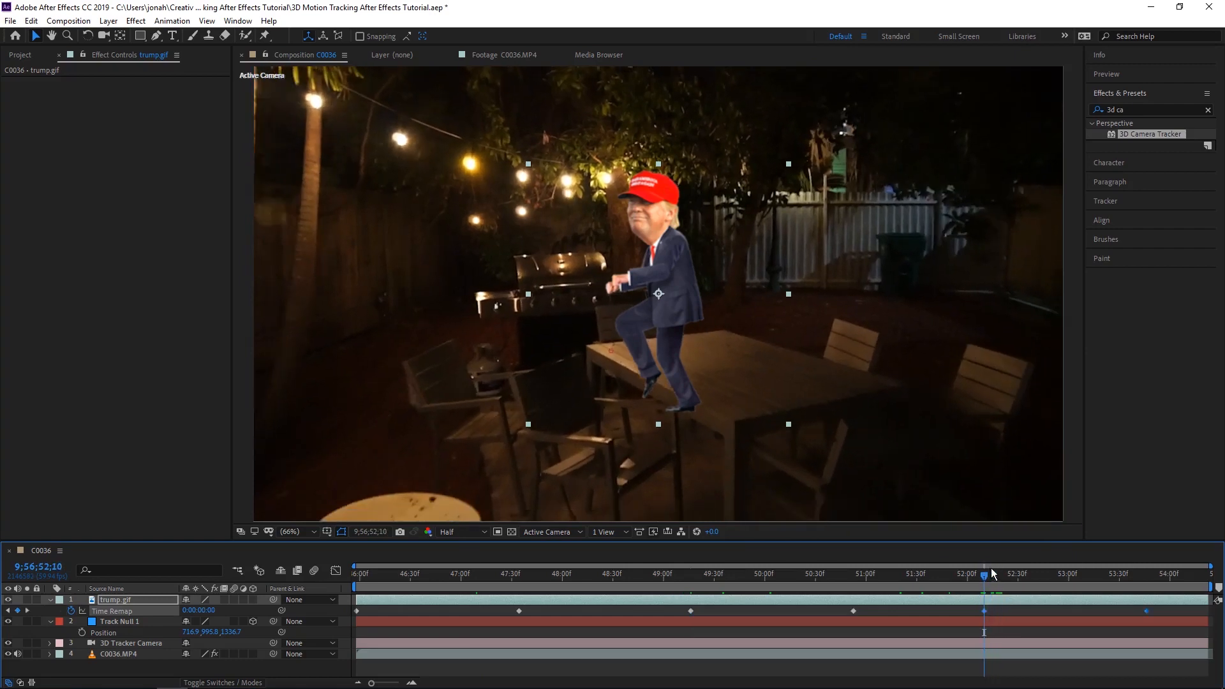
drag(1193, 579, 1206, 577)
key(ctrl+v)
- Make trump.gif a 3D layer and copy Track Null 1's Position onto it
drag(440, 575, 691, 575)
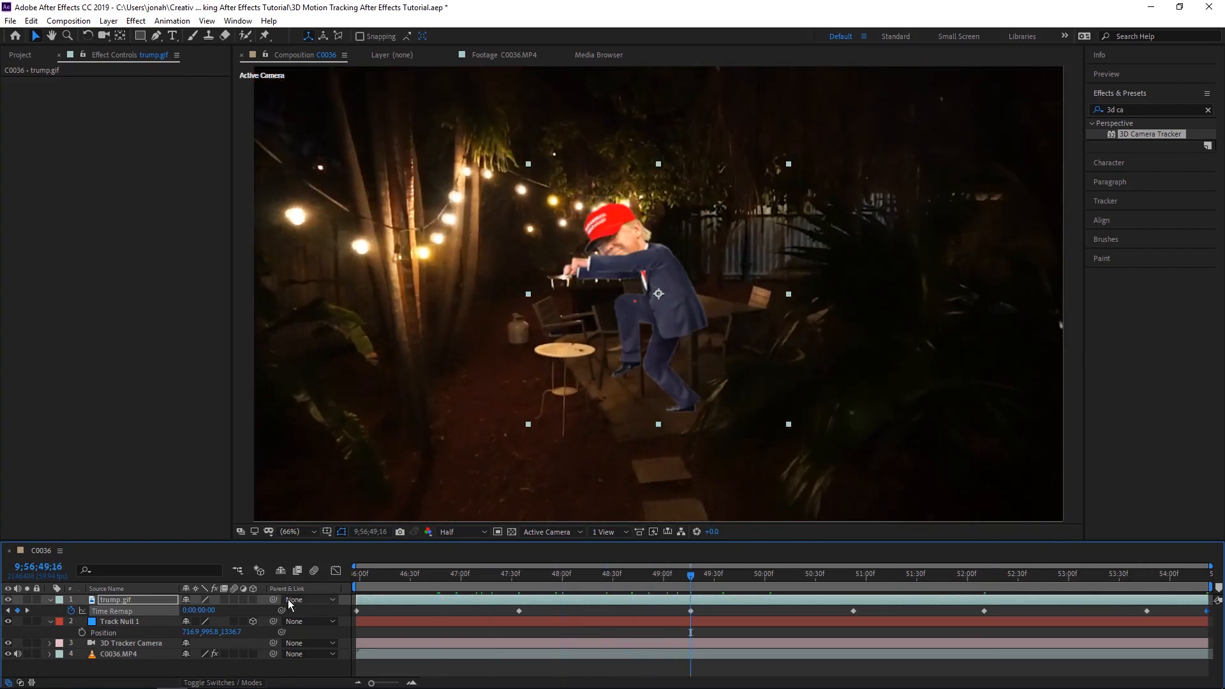
click(253, 602)
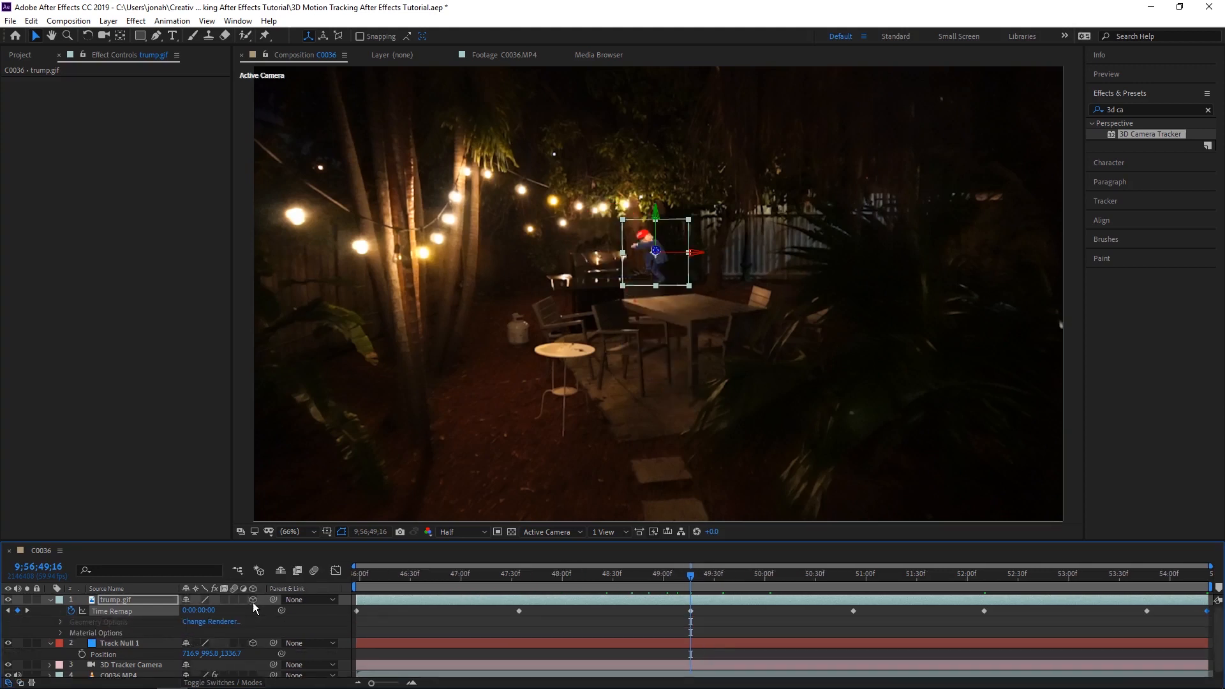
click(153, 644)
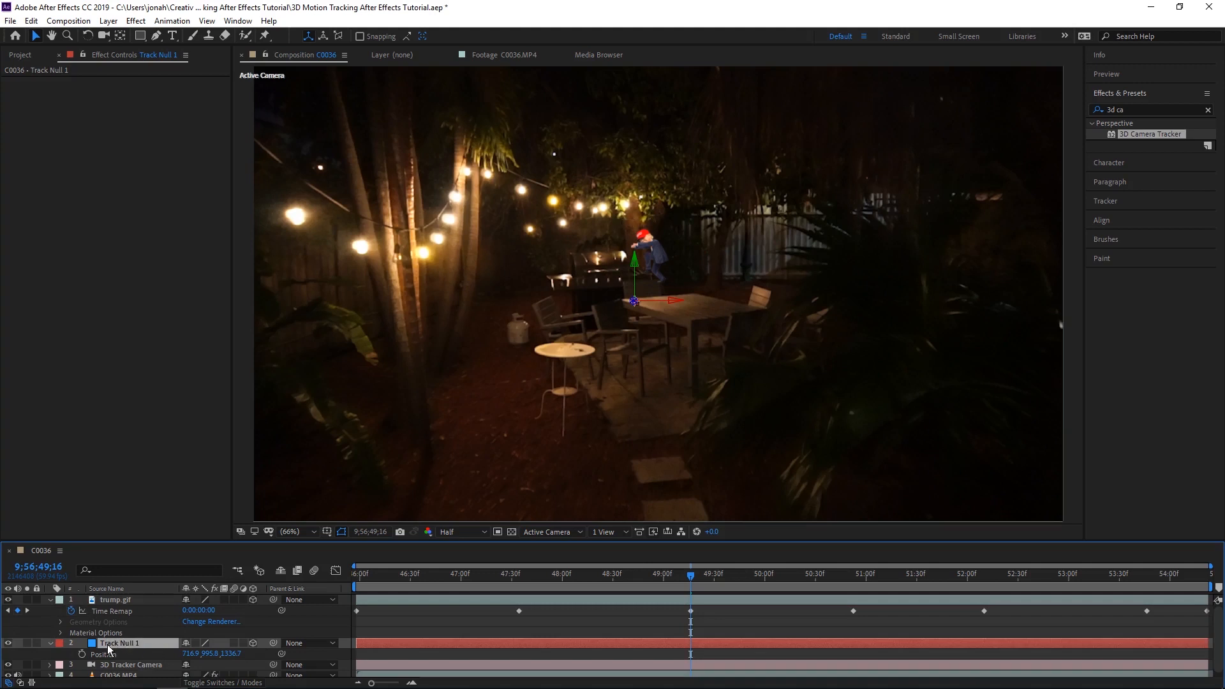
key(p)
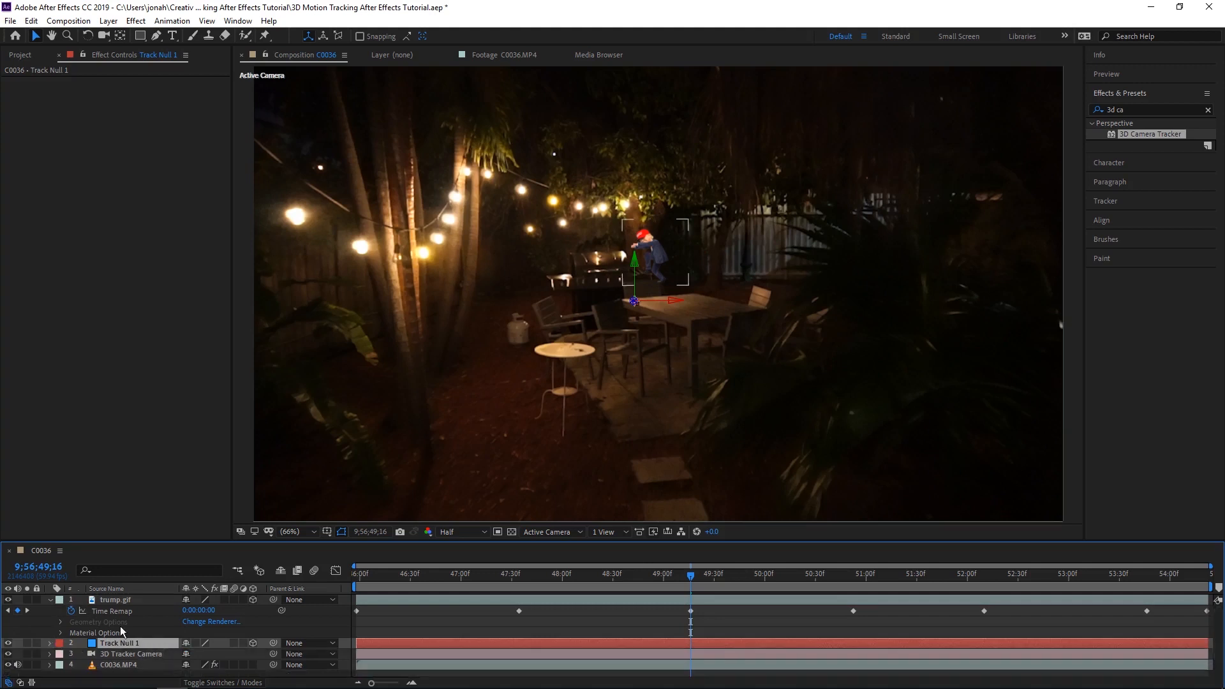
key(p)
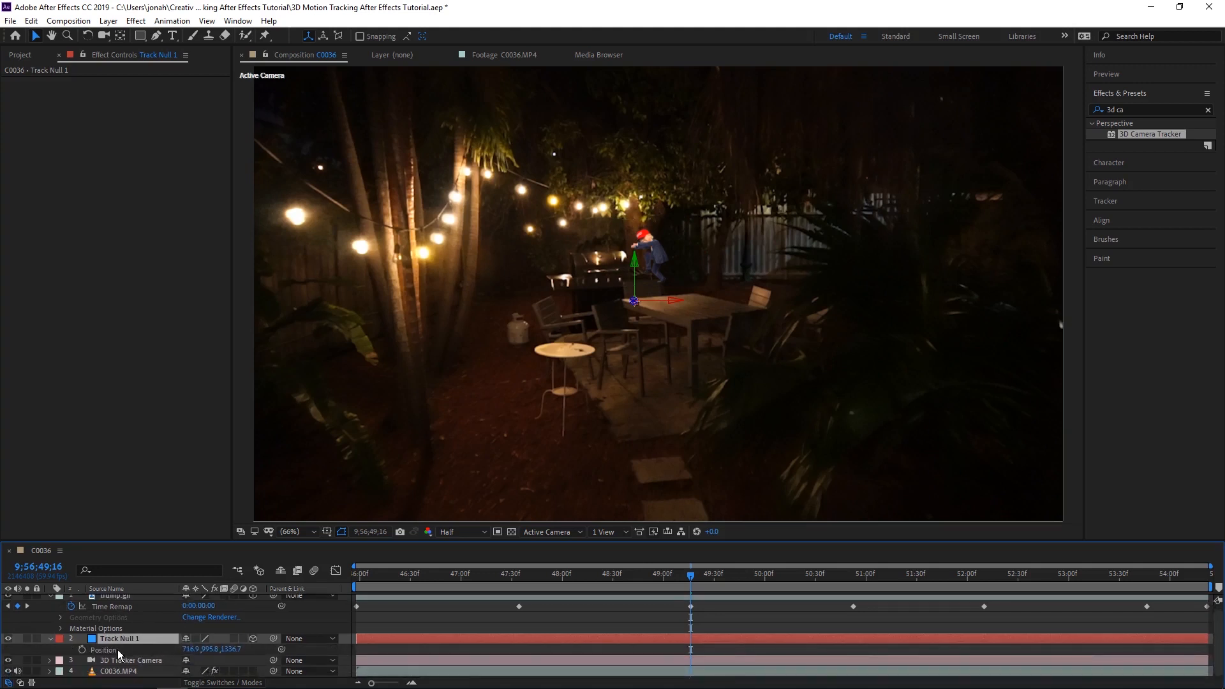
click(125, 650)
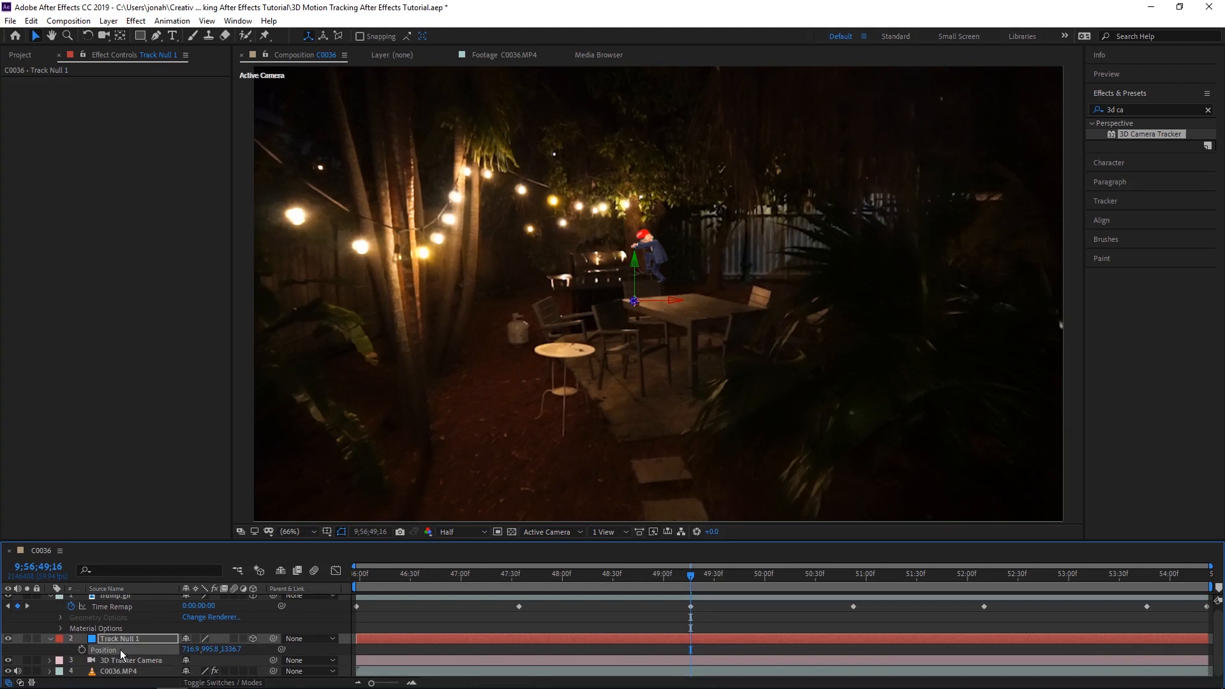
scroll(143, 621, up, 1)
click(127, 600)
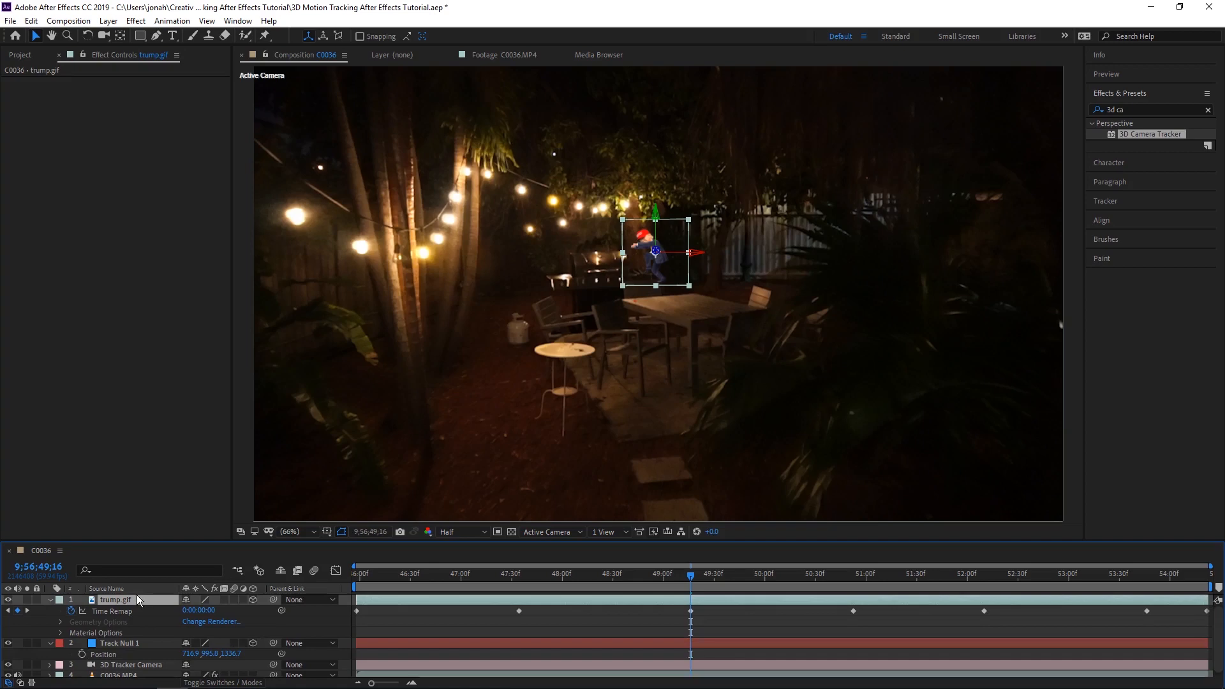
- Preview trump.gif's placement at the table from 9;56;51;13 and select its layer at 9;56;51;39
drag(692, 577, 888, 588)
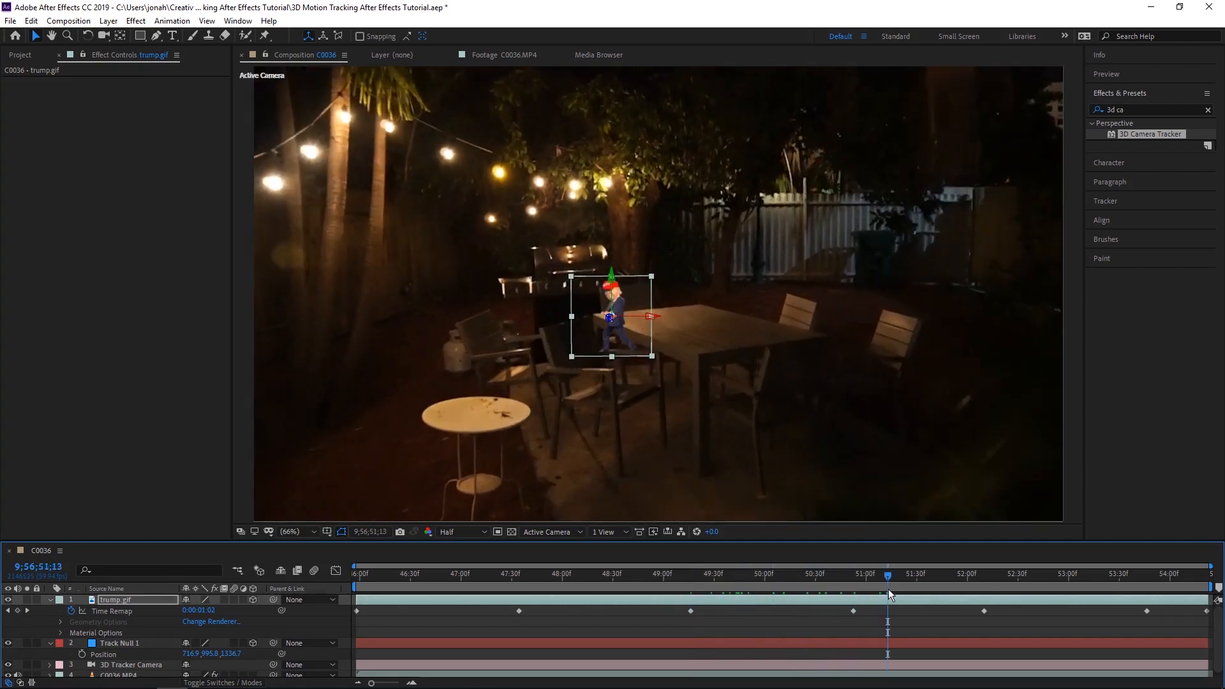
key(space)
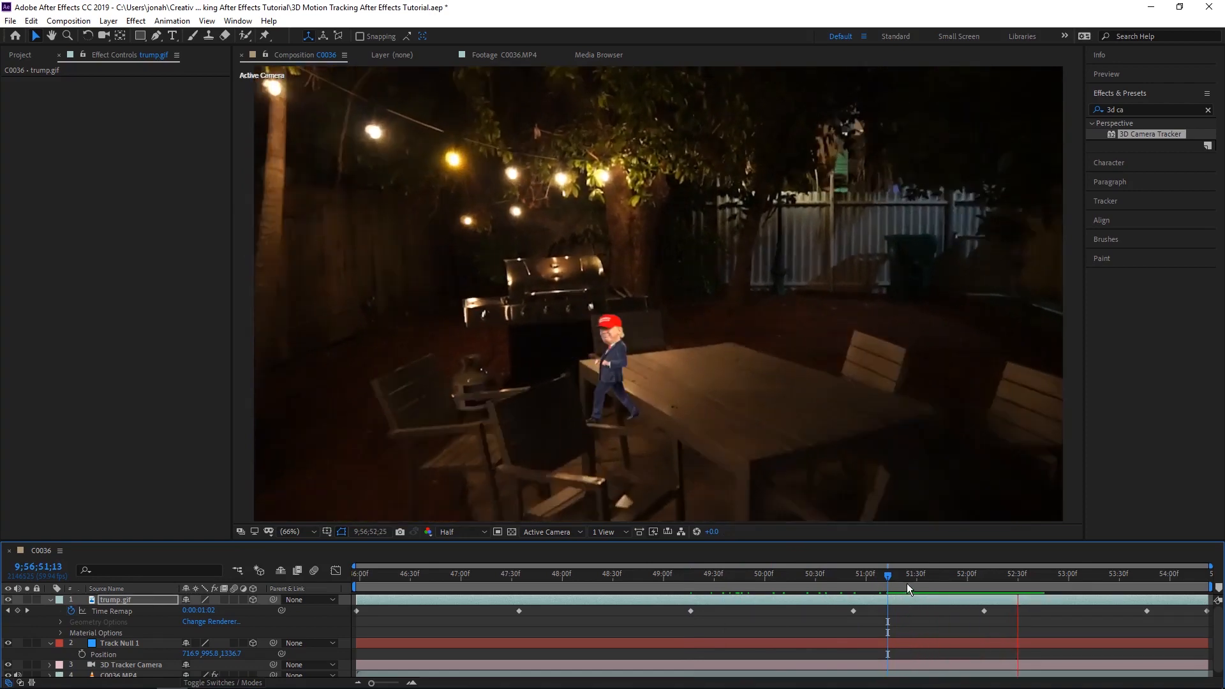
drag(879, 578, 931, 575)
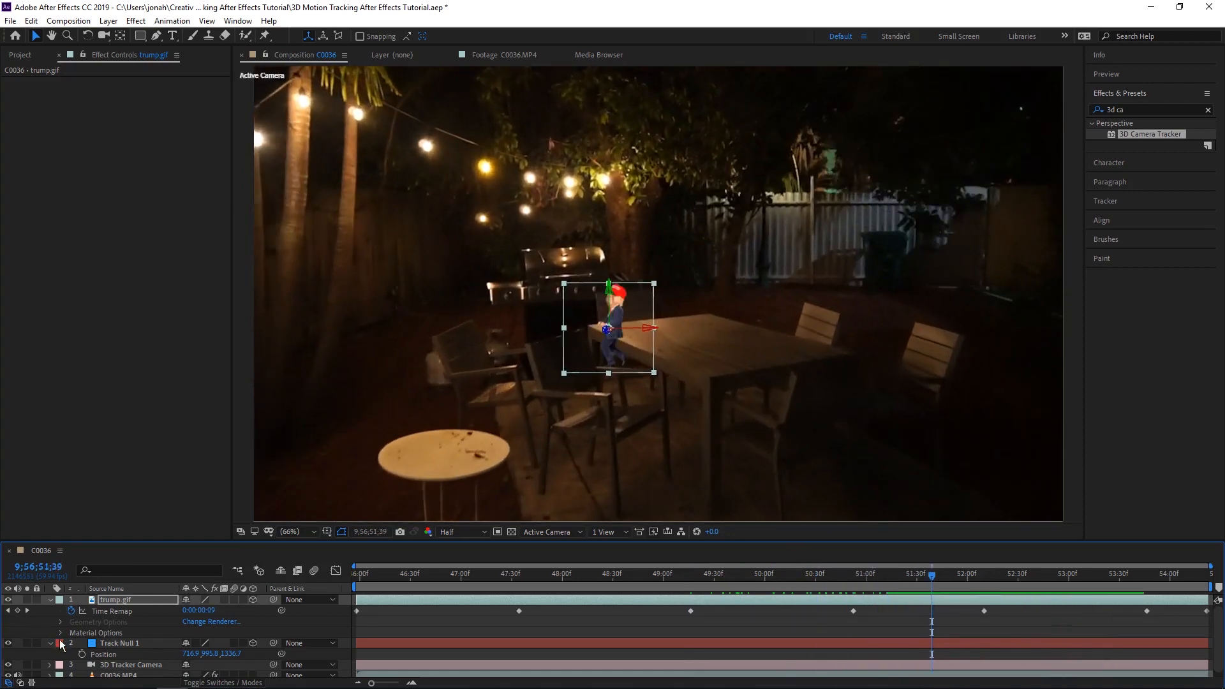
click(135, 601)
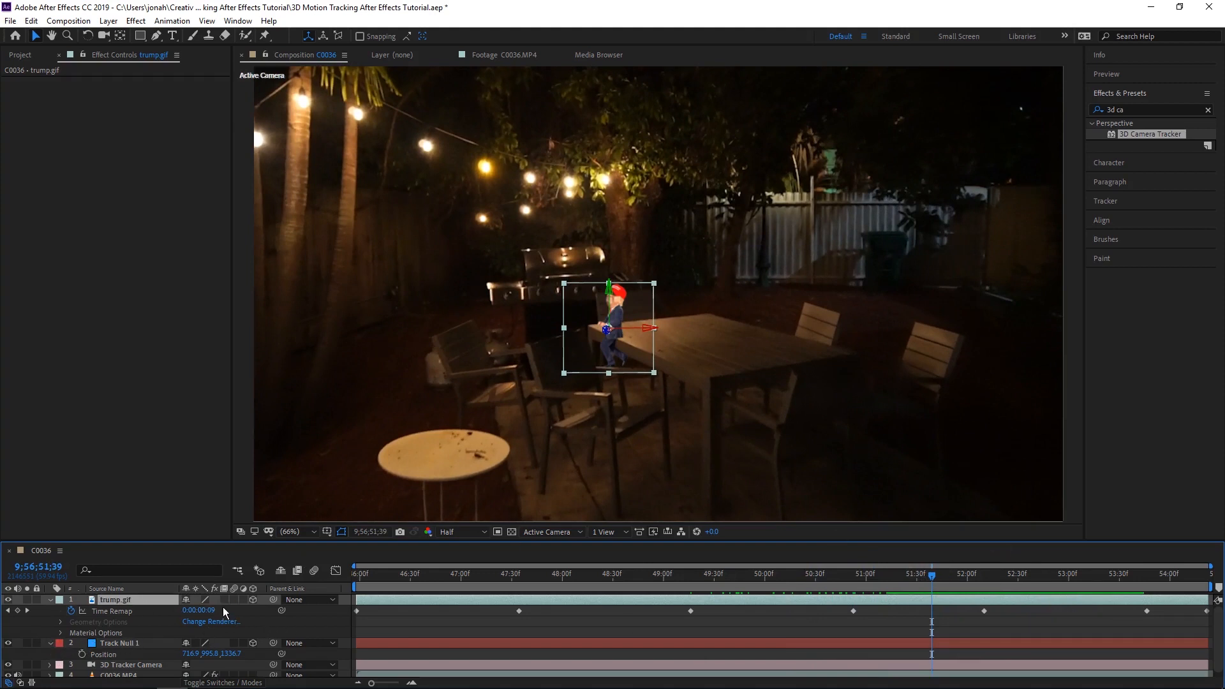
- Set trump.gif's Anchor Point to 221, 549, 0 to stand it on the table edge, and scale it to 129%
key(a)
drag(210, 609, 375, 600)
drag(186, 611, 135, 610)
key(shift+s)
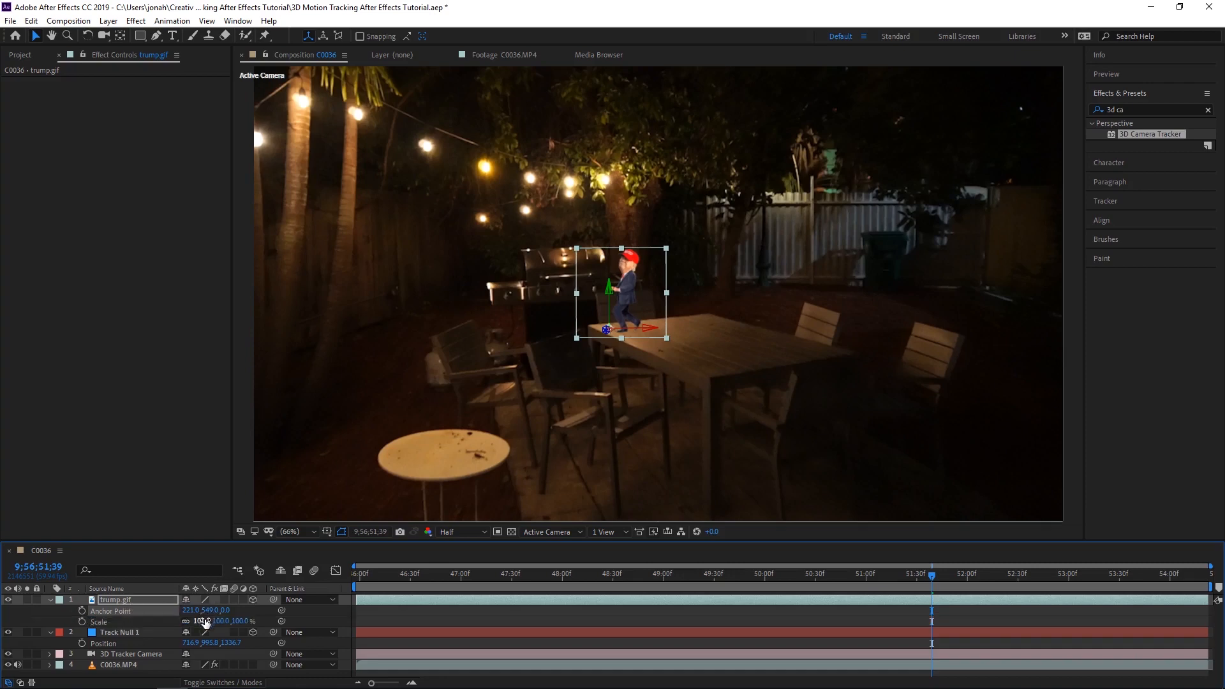
drag(222, 622, 235, 624)
drag(240, 624, 245, 625)
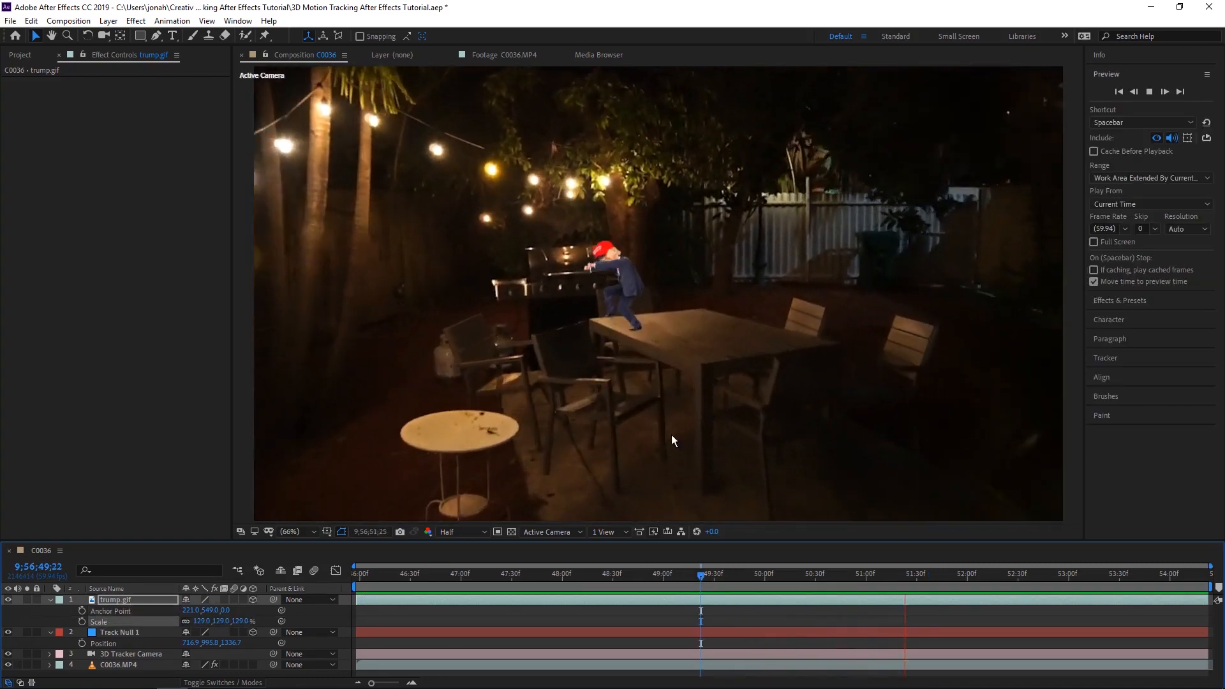
- Collapse the trump.gif and Track Null 1 properties and preview how the enlarged GIF follows the table
drag(707, 578, 1121, 570)
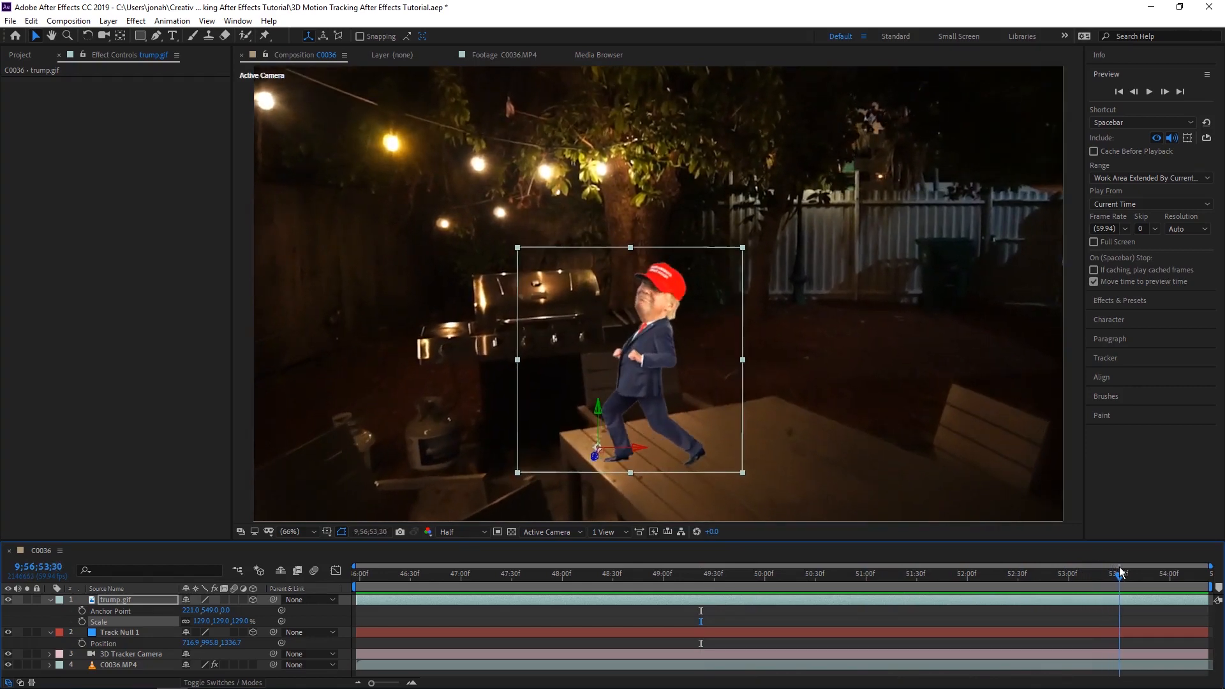
click(50, 600)
click(50, 610)
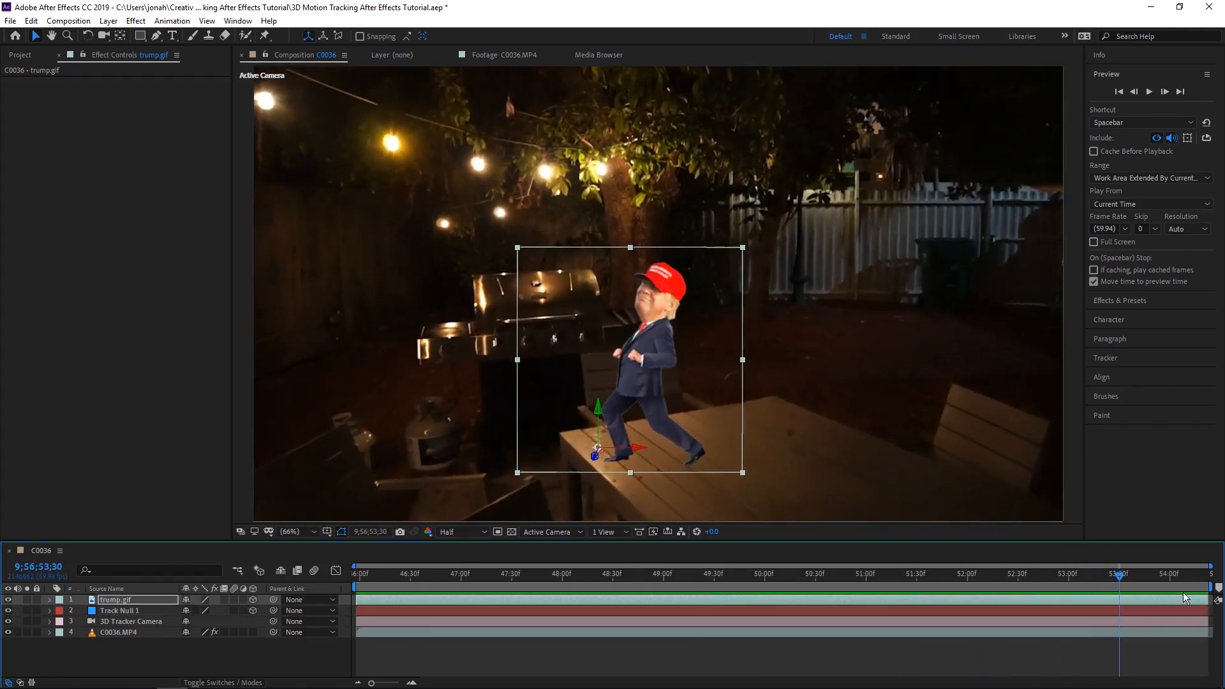
click(1056, 573)
drag(1043, 573, 974, 561)
key(space)
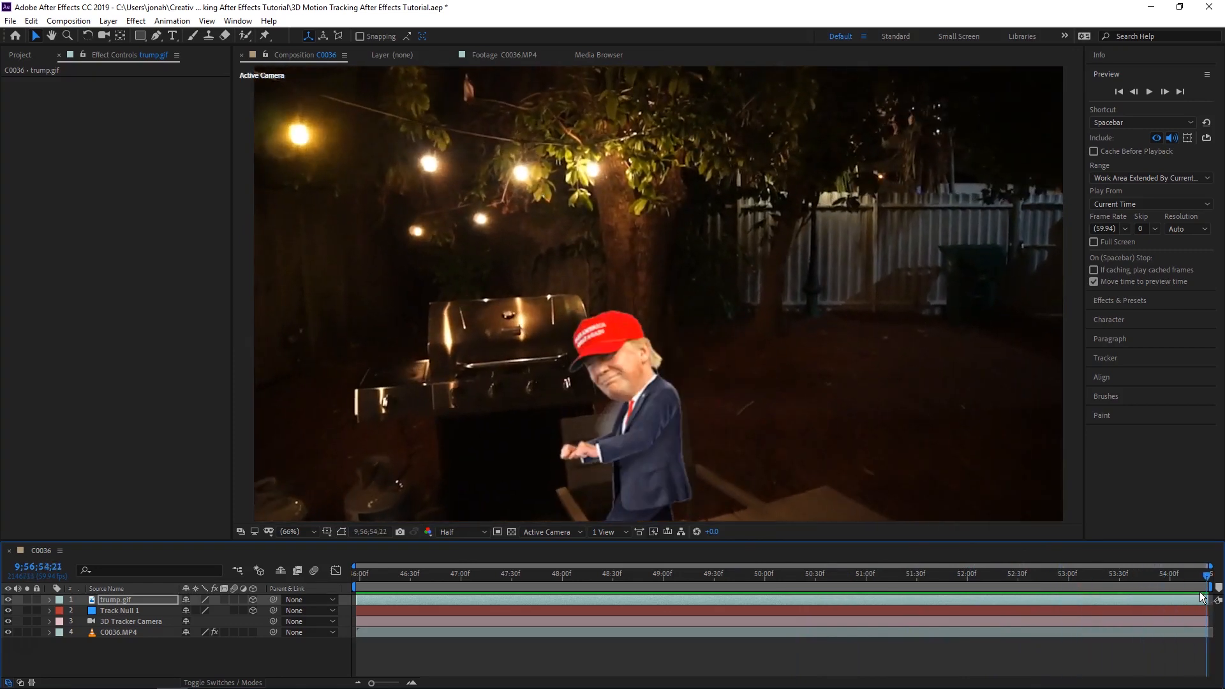
- Enable motion blur for trump.gif and the composition, and preview it from 9;56;52;50
drag(1205, 596, 787, 598)
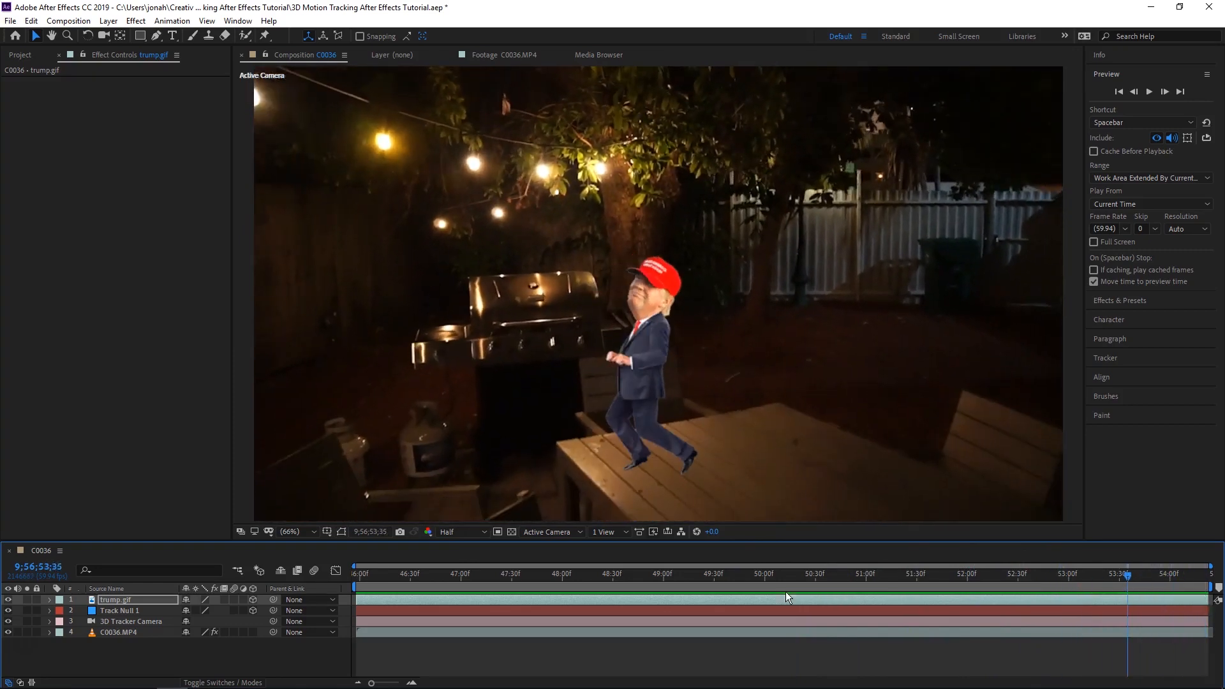
click(314, 570)
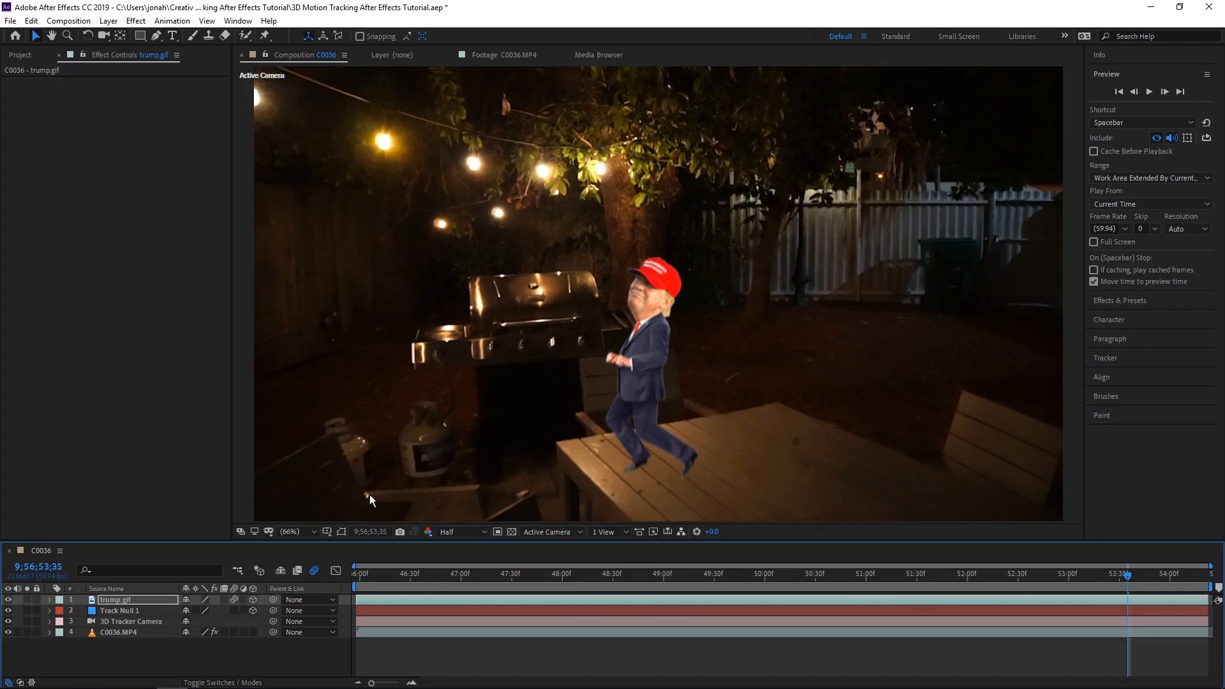
drag(1127, 575, 1061, 576)
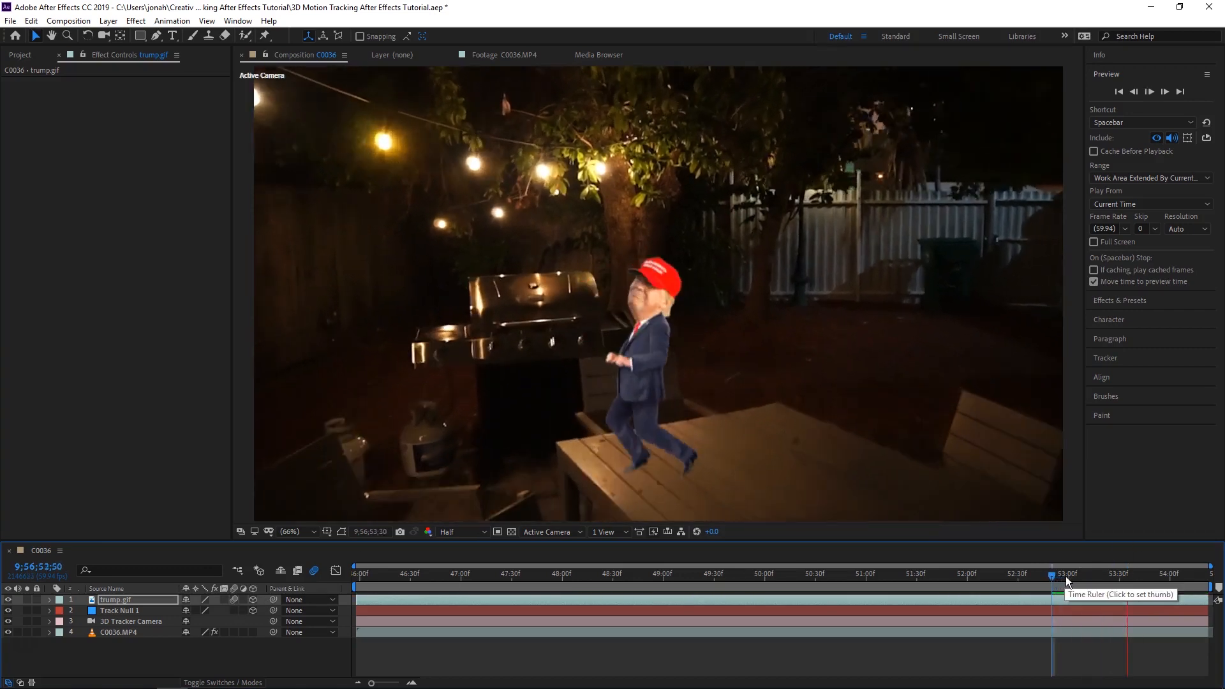
- Show C0036.MP4's 3D Camera Tracker points at 9;56;51;08 and create a text layer from the point on the small round table
click(144, 631)
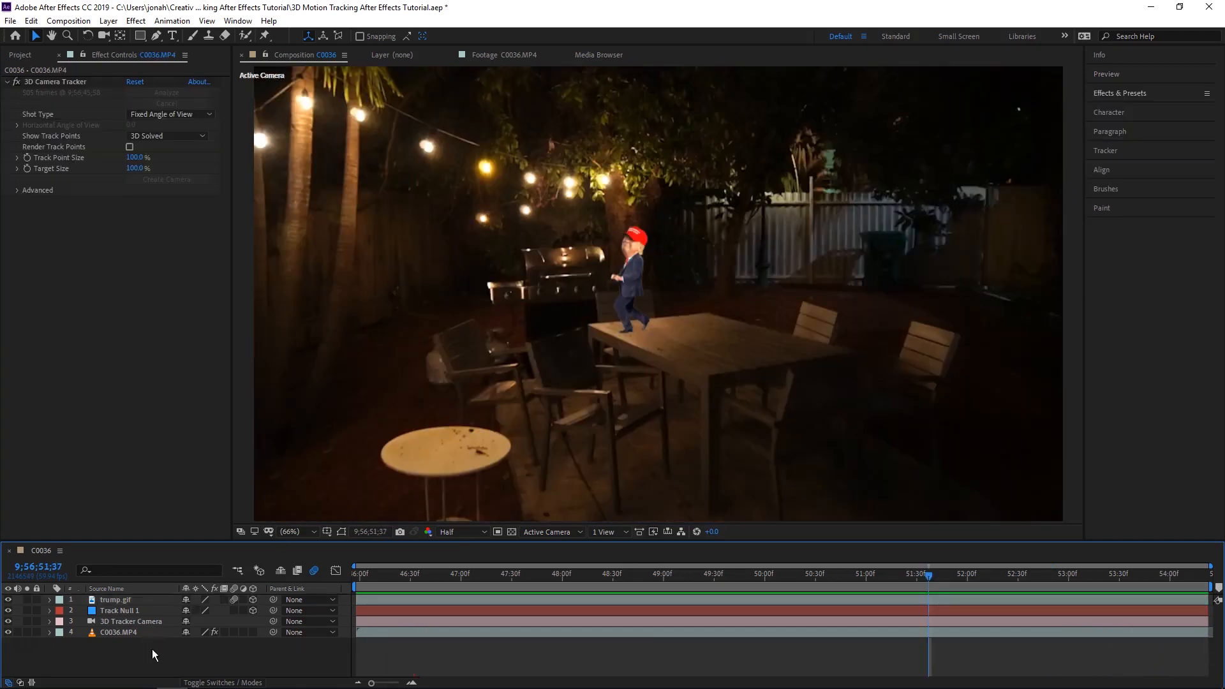
click(134, 636)
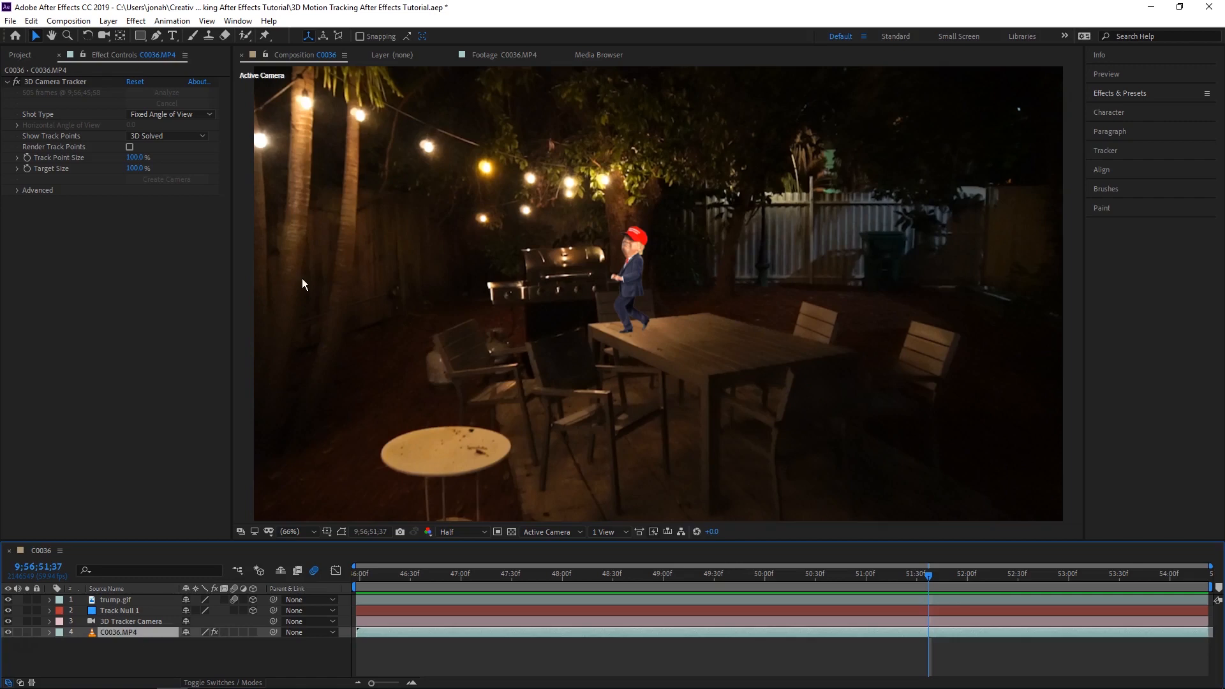
click(78, 82)
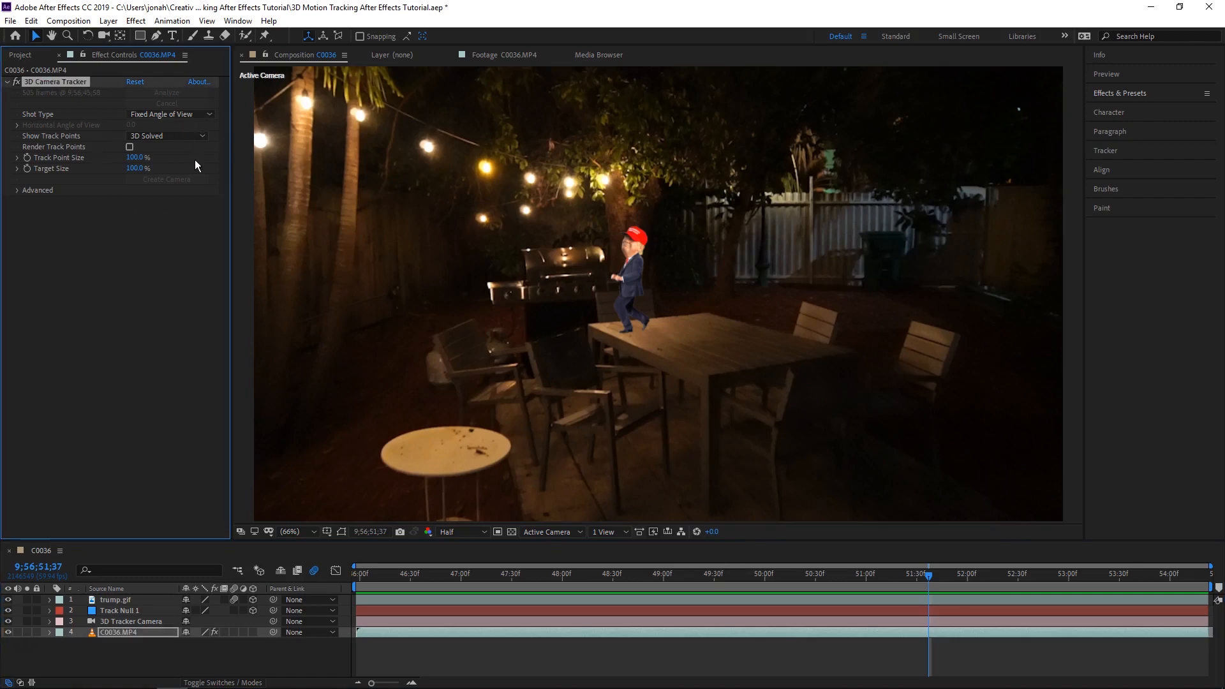
drag(929, 574, 880, 575)
right_click(502, 399)
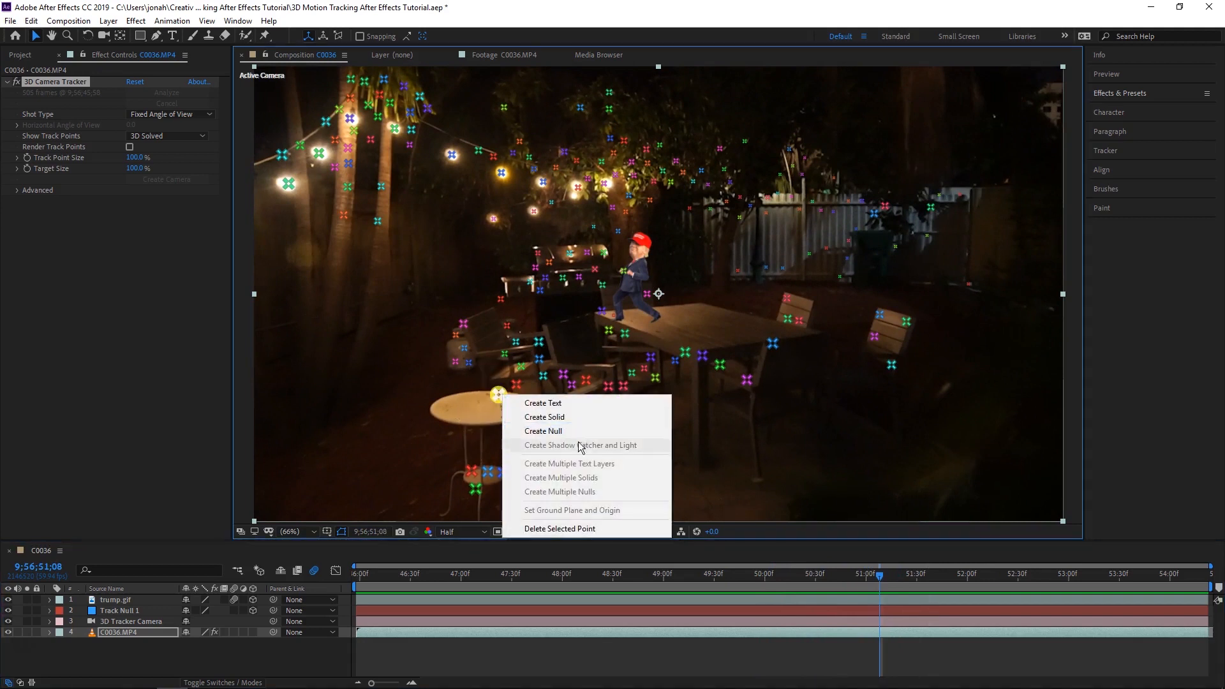
click(553, 404)
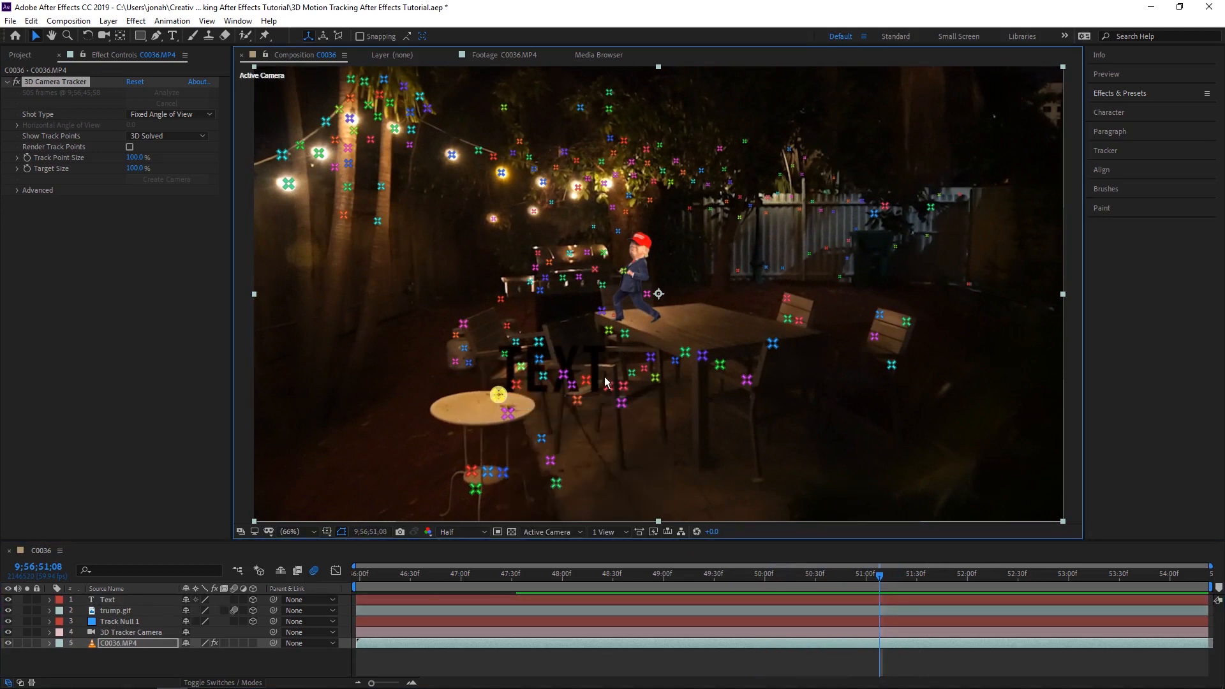
- Replace the tracked text with HALIGONIAN and set its fill color to white
double_click(553, 380)
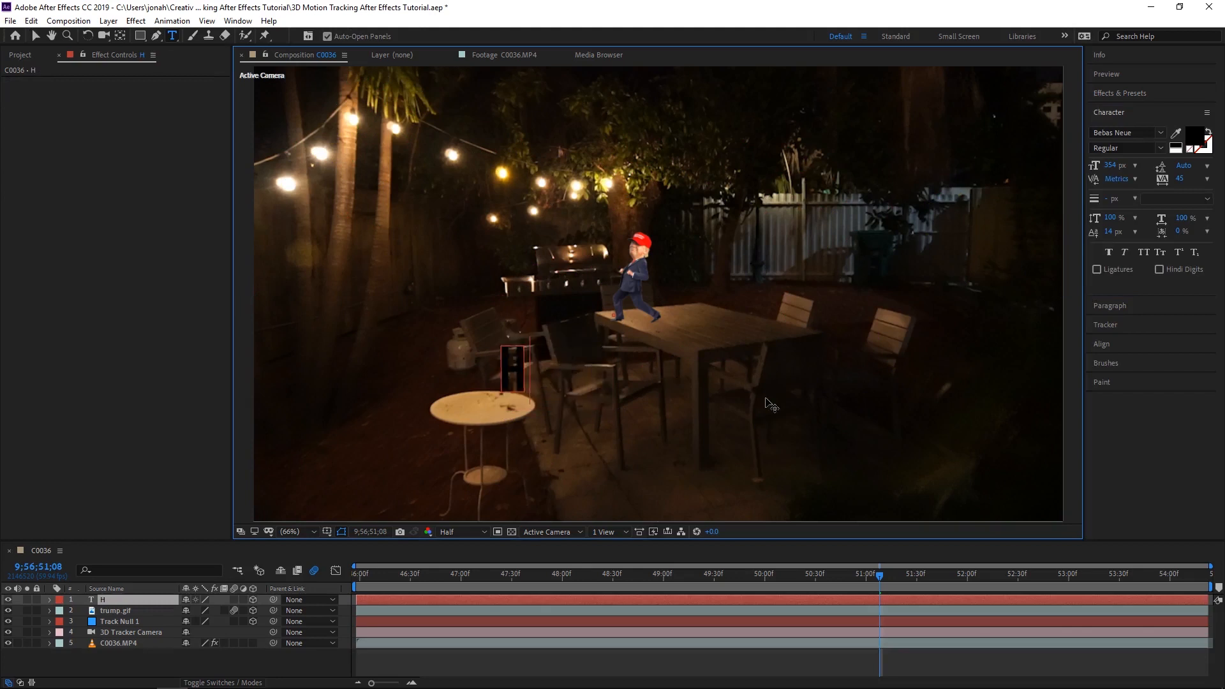
key(ctrl+a)
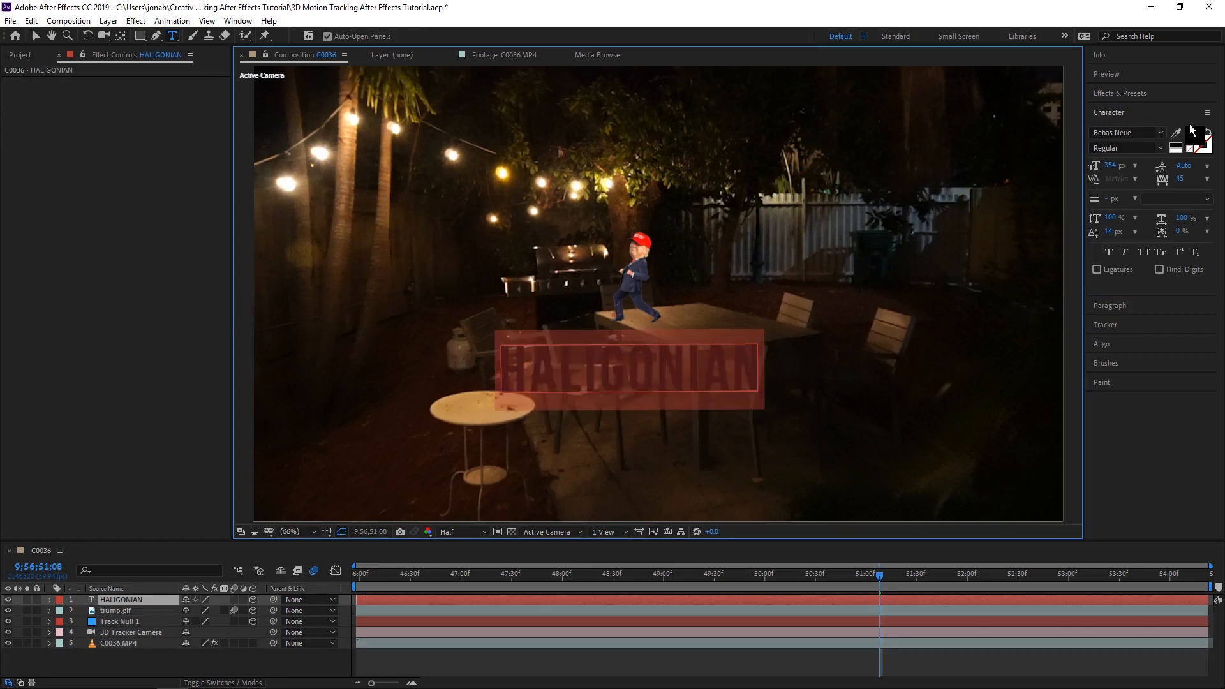
click(1194, 136)
drag(386, 428, 314, 368)
click(616, 383)
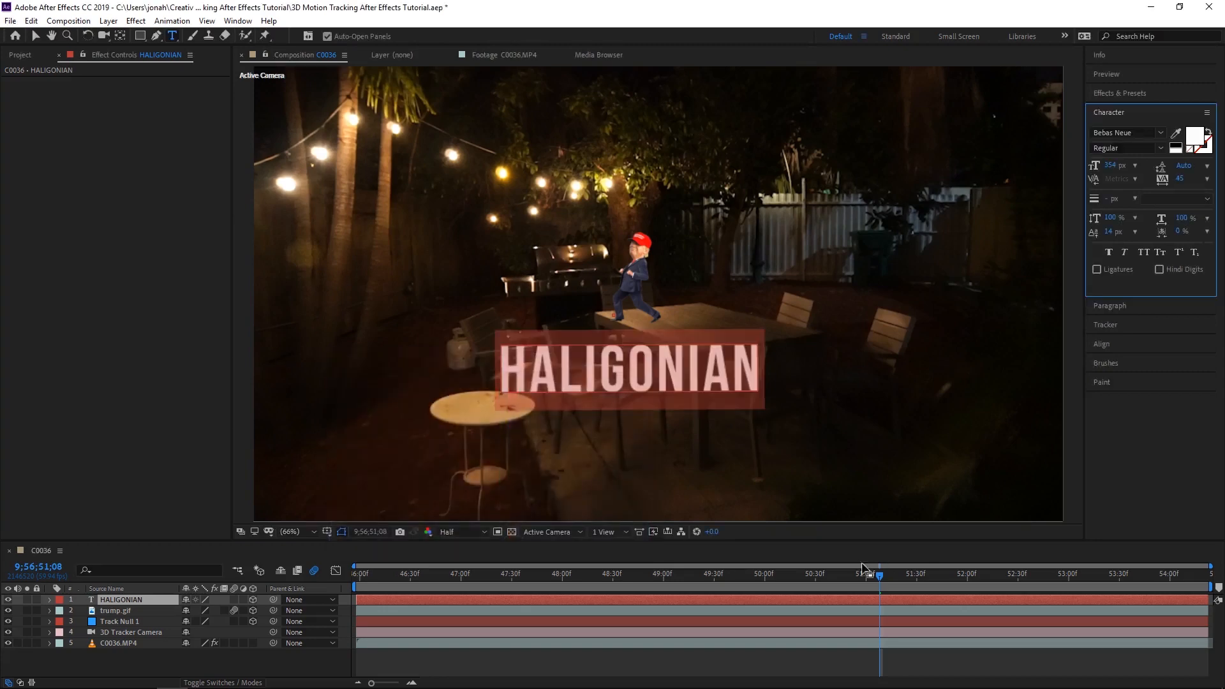
- Tilt the HALIGONIAN text at 9;56;51;05 by setting its X Orientation to 289°
mouse_move(873, 579)
mouse_down()
mouse_move(684, 576)
mouse_move(925, 573)
mouse_move(874, 564)
mouse_up()
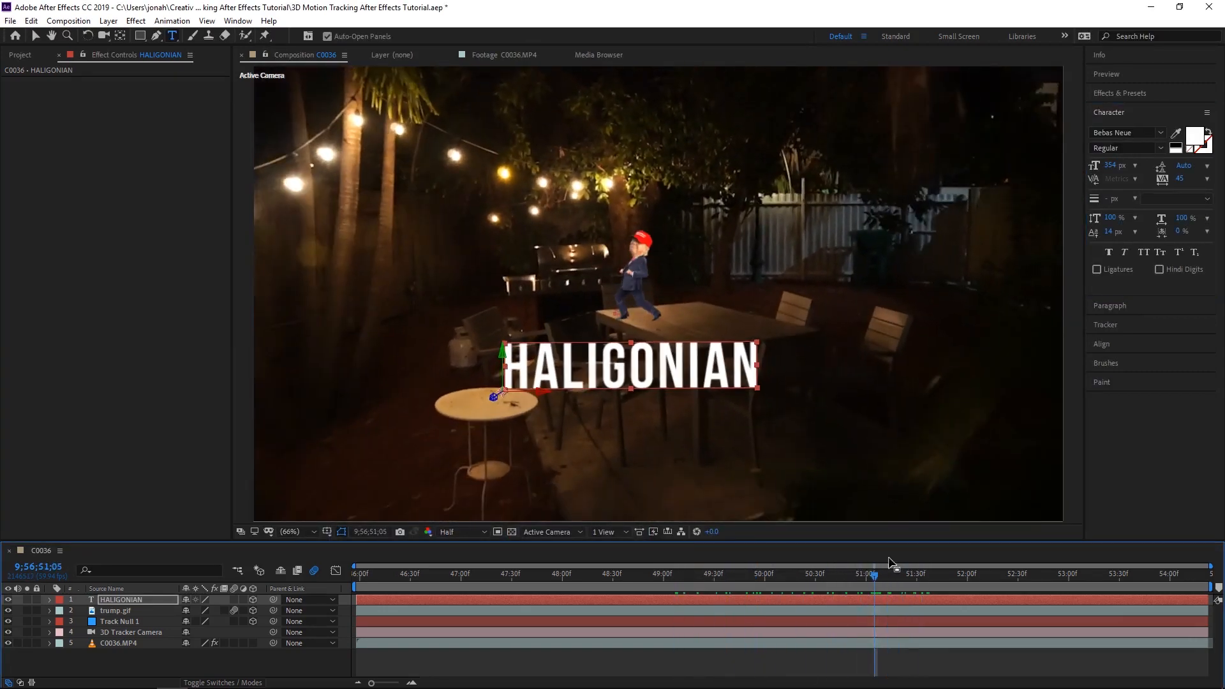
key(space)
click(131, 601)
key(v)
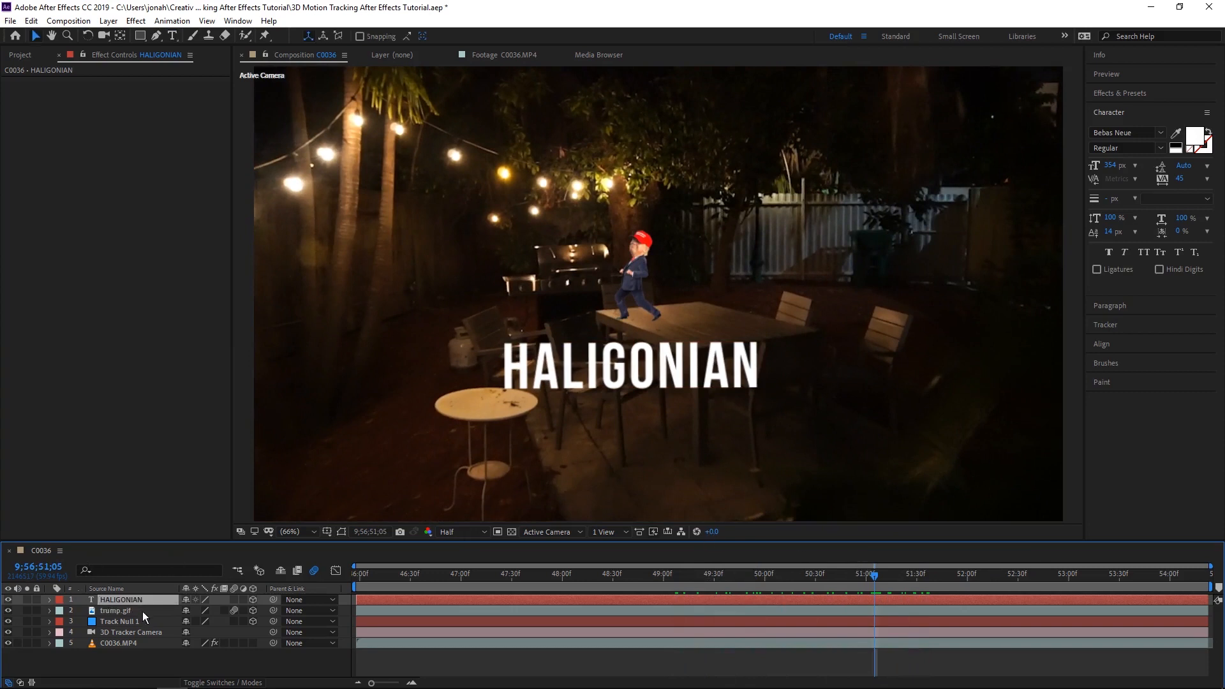
key(r)
drag(211, 612, 138, 609)
key(ctrl+z)
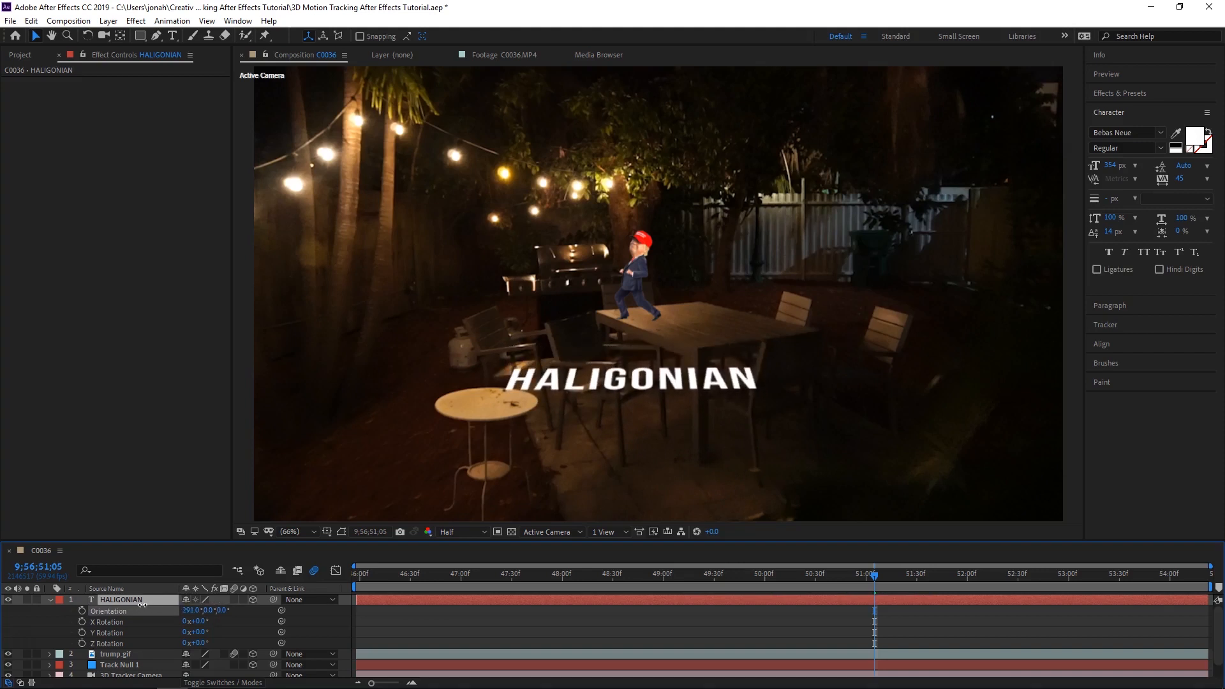
- Scale the HALIGONIAN text to 50% and set its Anchor Point to 803, -372, 0 to center it on the round table
key(shift+a)
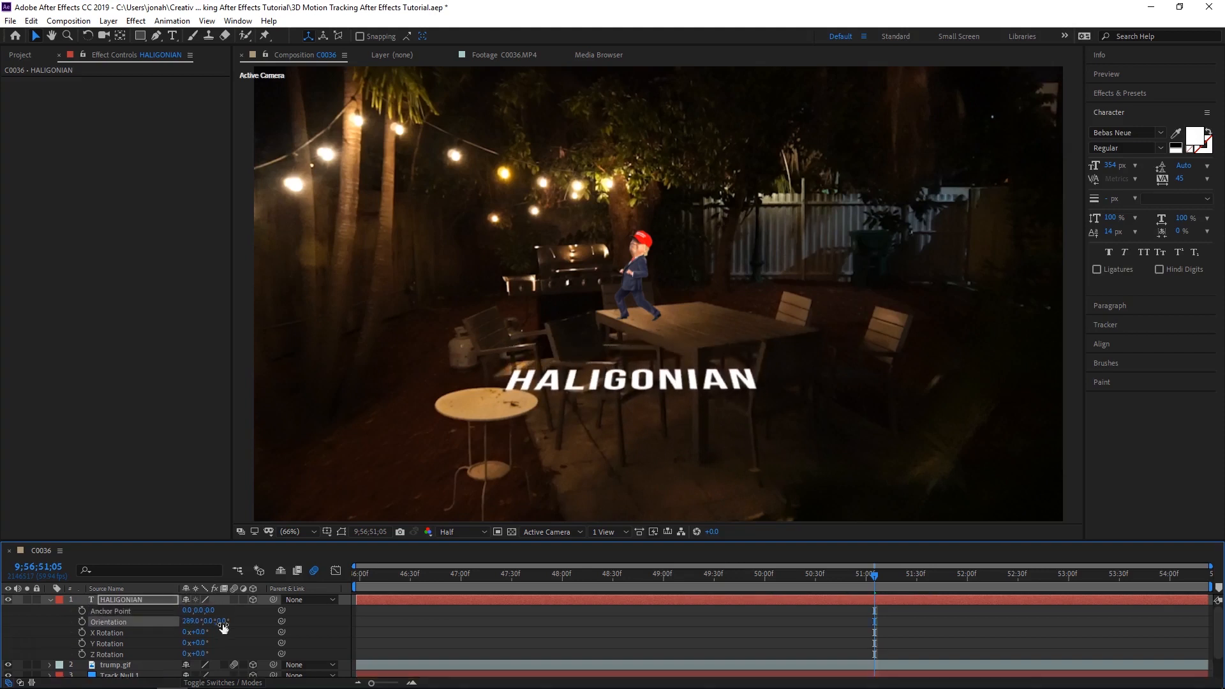
drag(192, 611, 534, 600)
drag(203, 610, 41, 633)
mouse_move(192, 611)
mouse_down()
mouse_move(277, 600)
mouse_move(187, 621)
mouse_up()
key(shift+s)
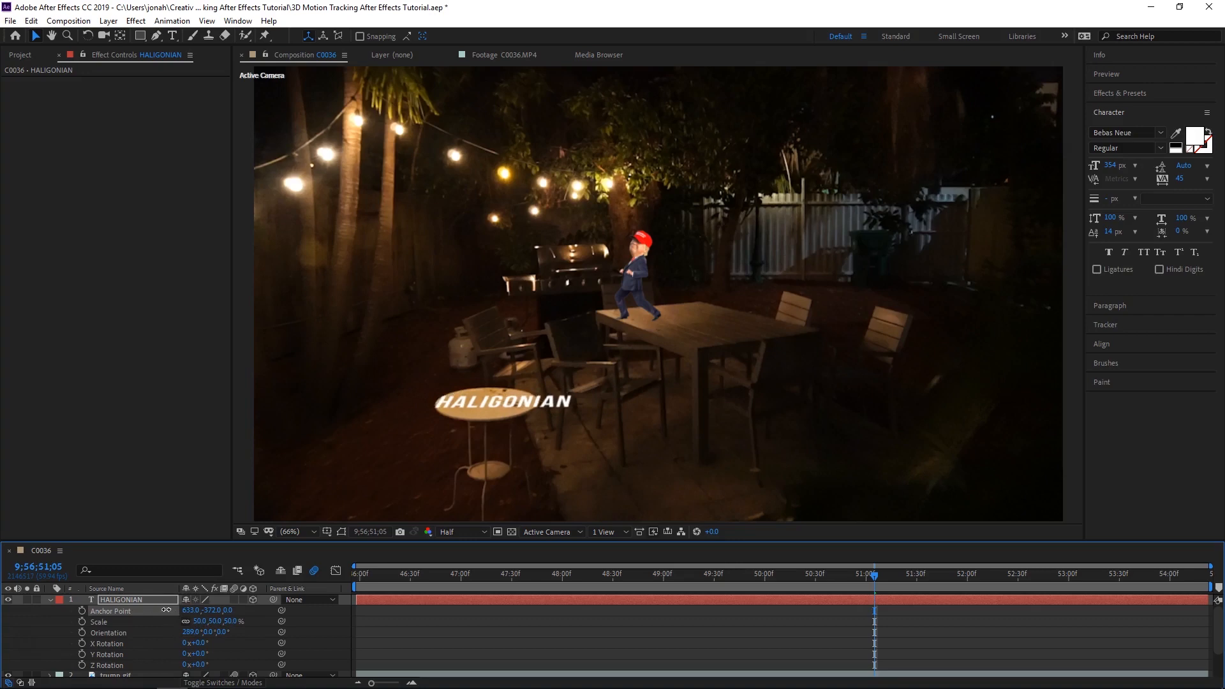
- Keyframe HALIGONIAN's Anchor Point with 803, -372, 0 at the composition's start and a horizontally shifted value near 9;56;53;40
drag(841, 582, 347, 595)
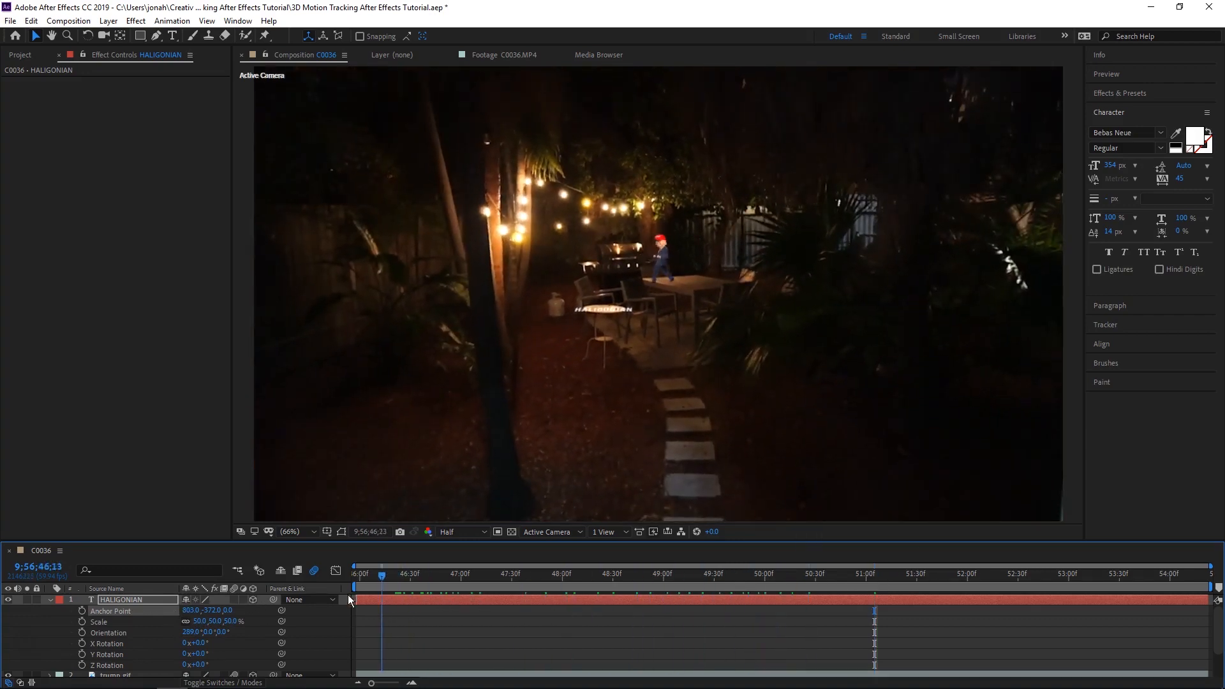
click(82, 611)
drag(357, 584, 970, 584)
drag(235, 614, 772, 625)
click(1000, 580)
drag(1000, 579, 1044, 578)
click(1038, 608)
drag(973, 612, 302, 581)
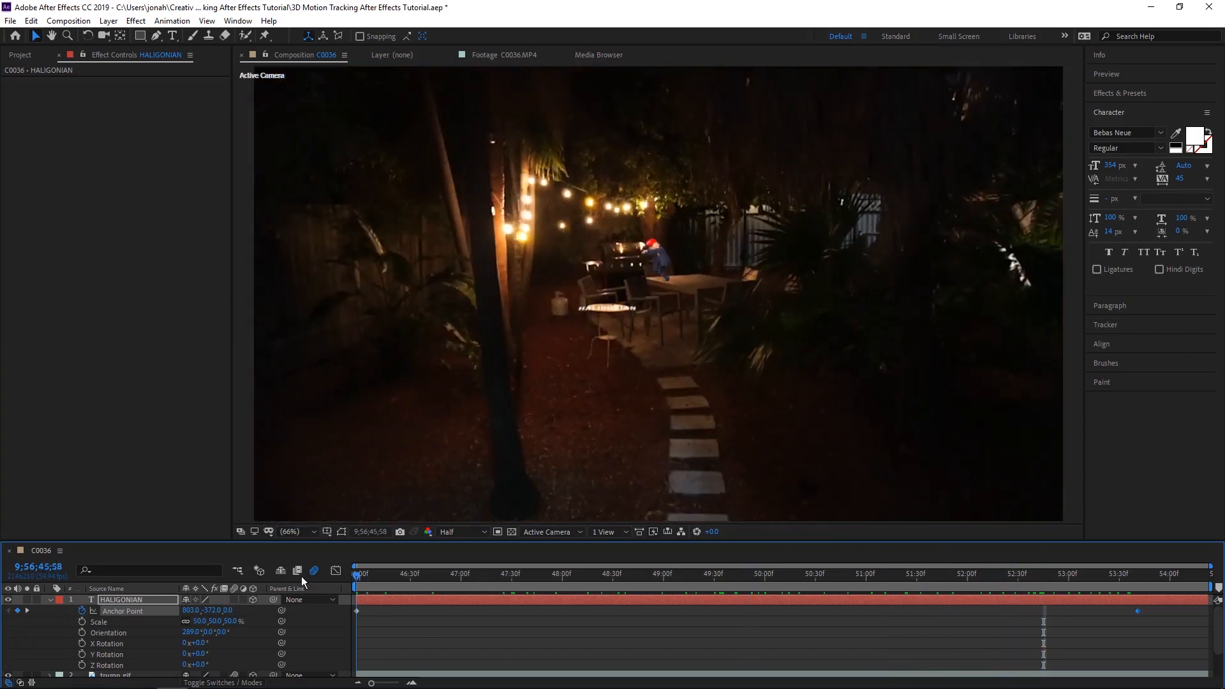
- Start Orientation keyframes for HALIGONIAN at 289° at the composition's start, and preview the text animation through the shot
click(81, 632)
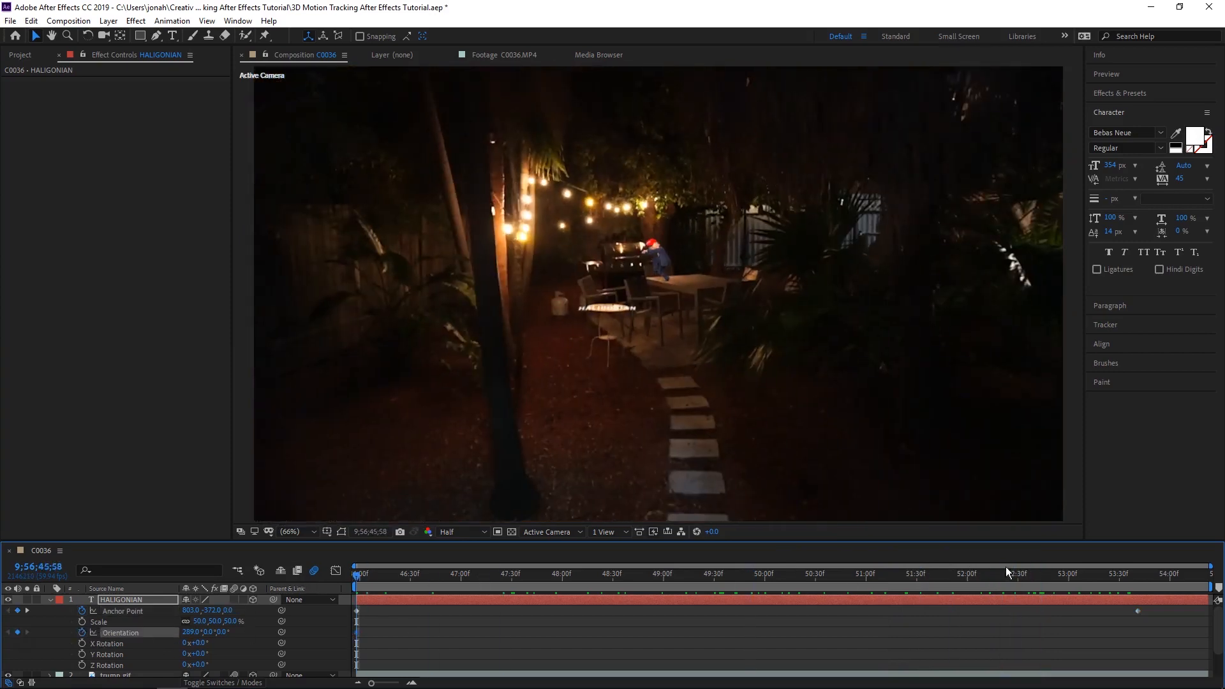
click(1137, 578)
click(753, 574)
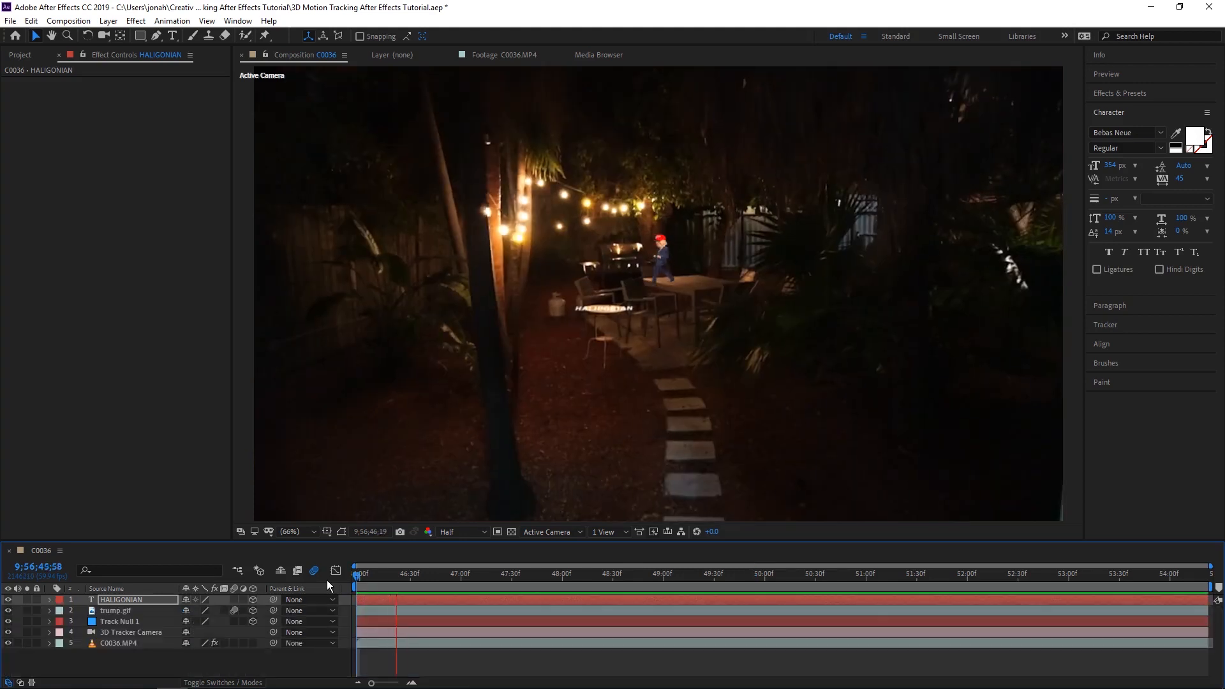
key(space)
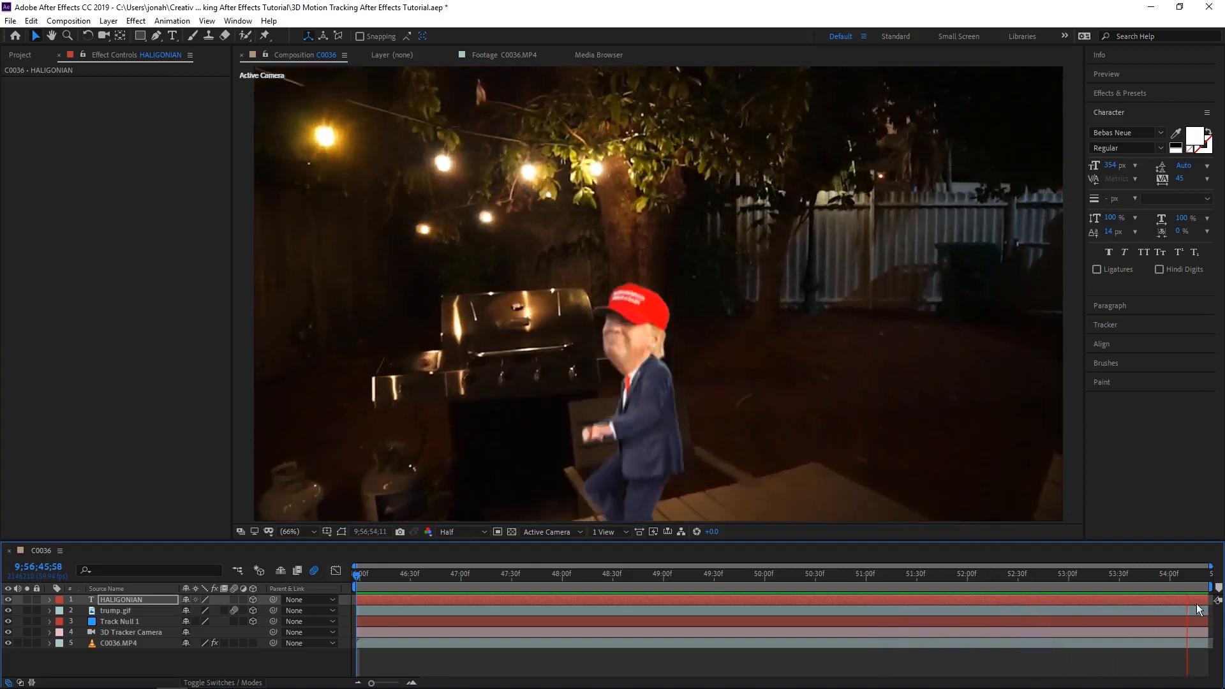
drag(1138, 573, 1013, 604)
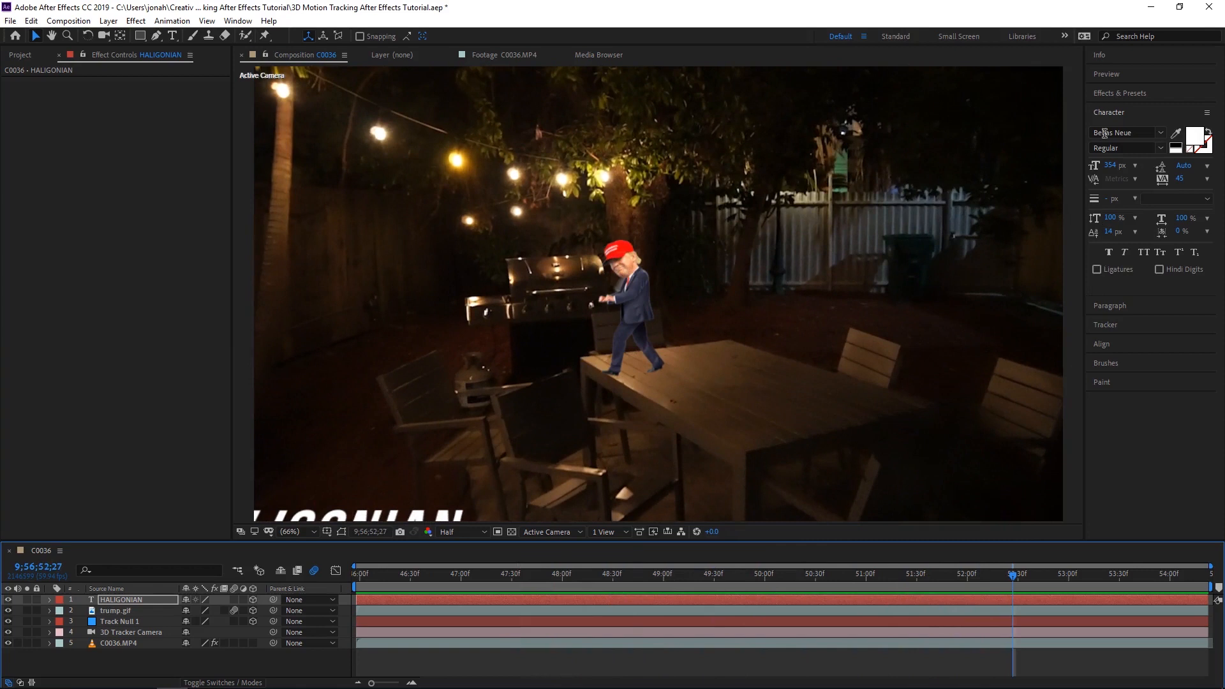
- Locate Video Copilot's Element effect in the effects library
click(1131, 93)
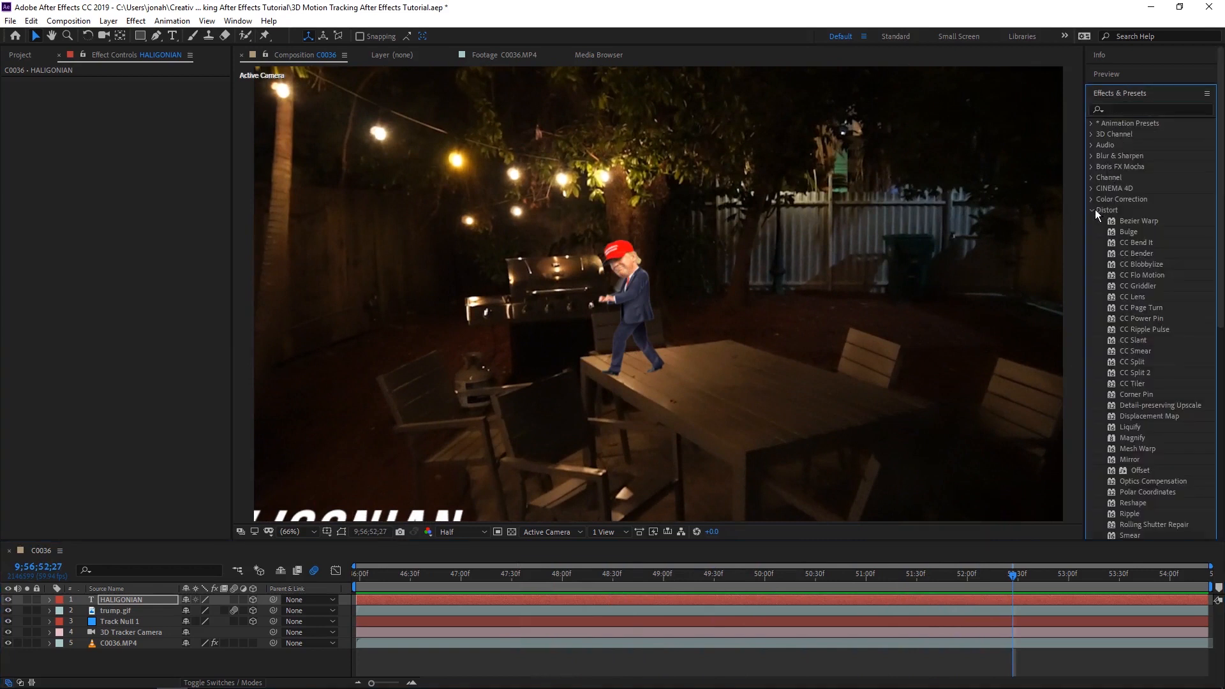
click(1092, 210)
click(1131, 110)
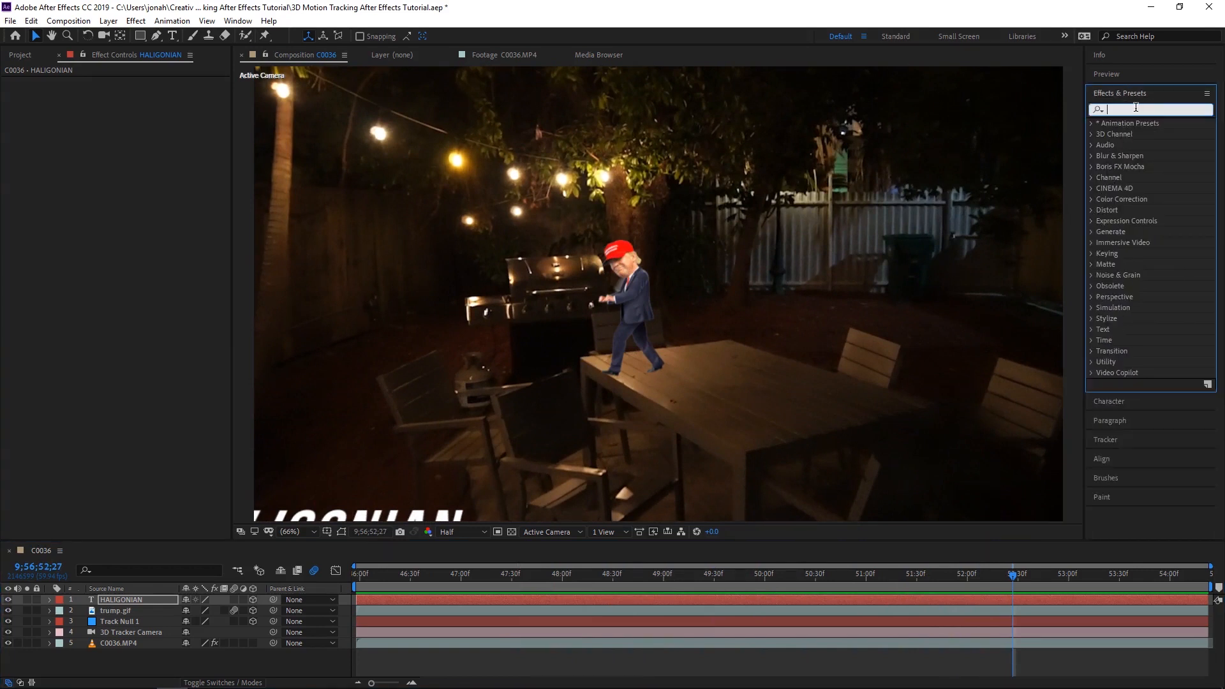
click(1090, 373)
click(1125, 384)
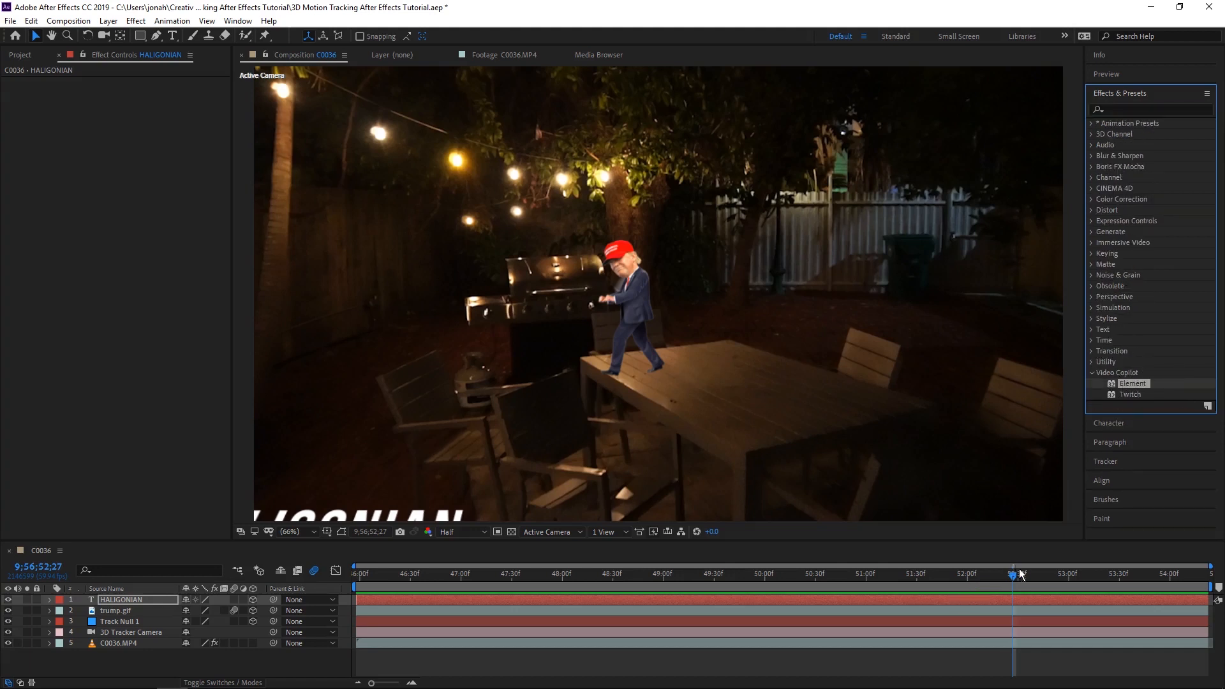